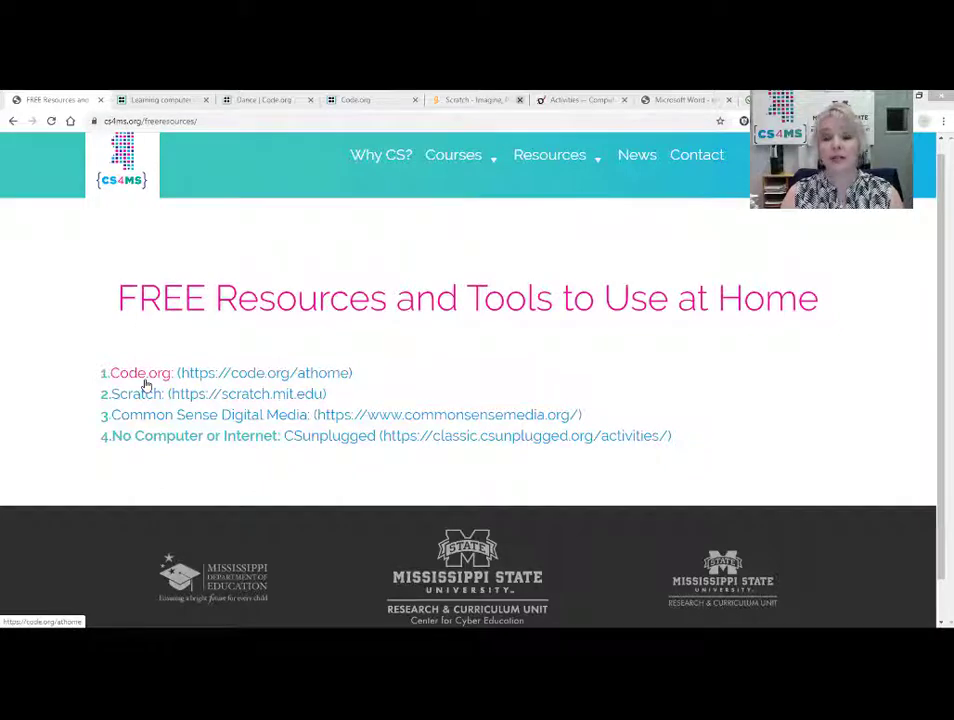
Switch to the Code.org at-home page and scroll to its Hour of Code tutorials, Dance Party through Coding in Astronomy
left_click(170, 103)
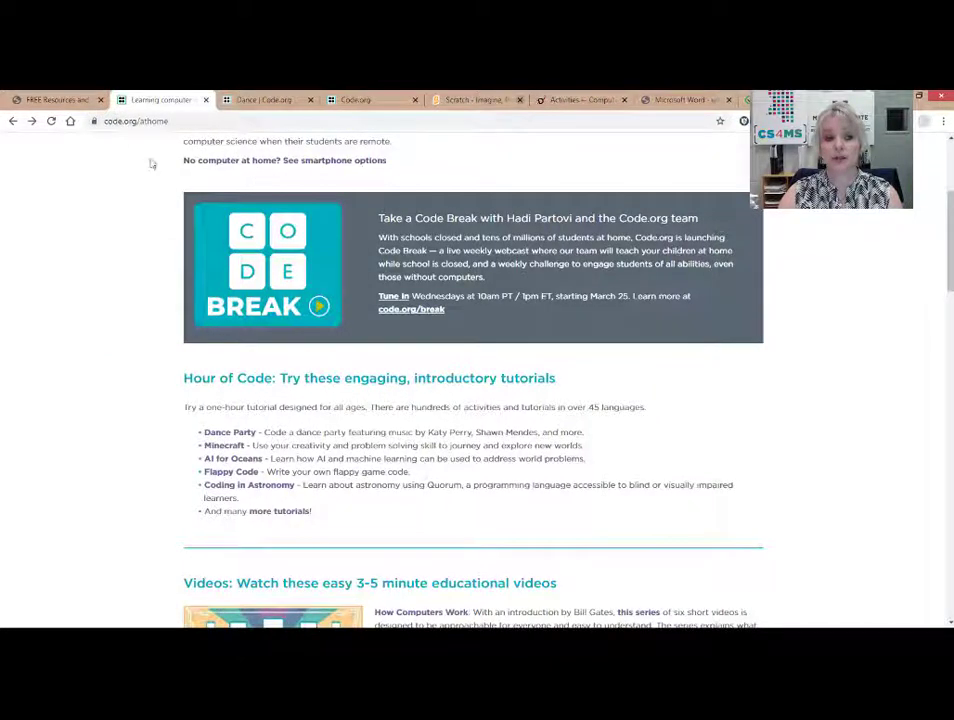
scroll(219, 183, "up", 1)
scroll(233, 186, "up", 2)
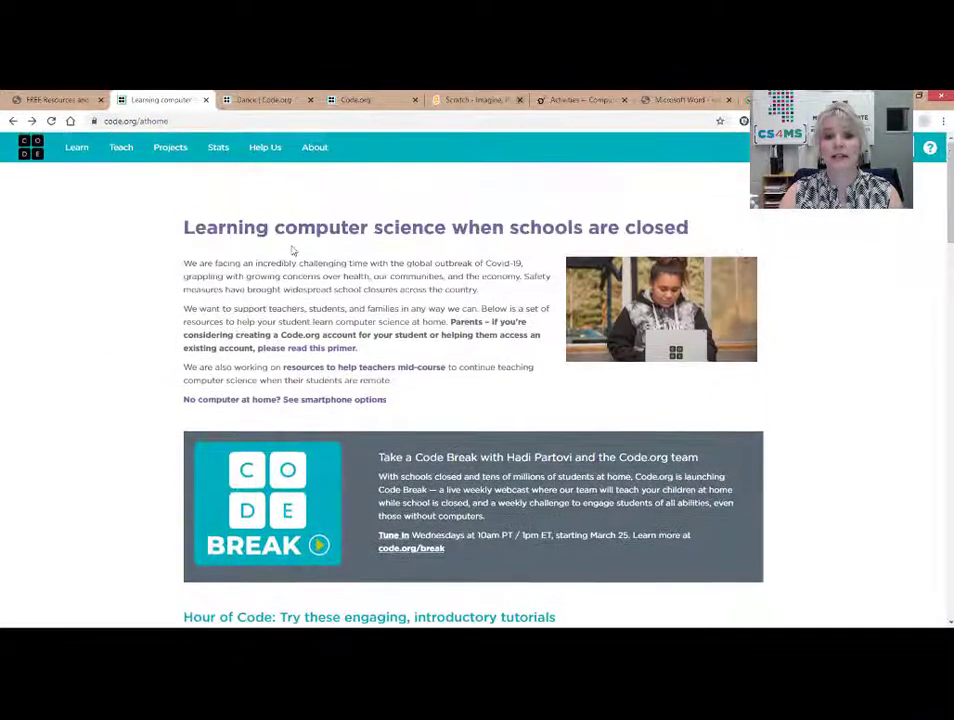
scroll(383, 294, "down", 2)
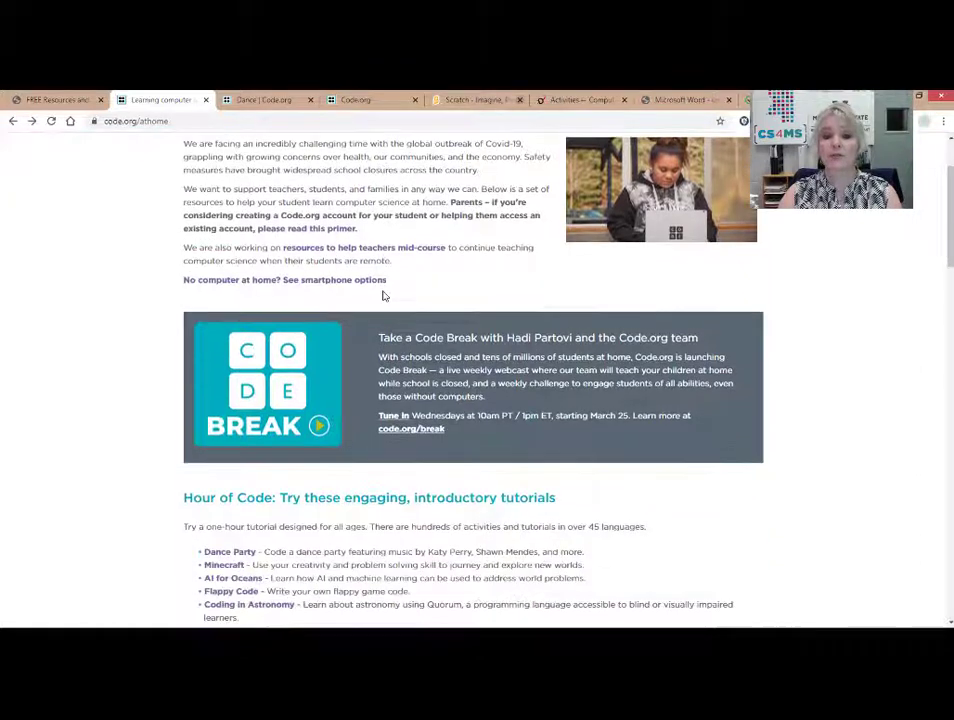
scroll(383, 294, "down", 3)
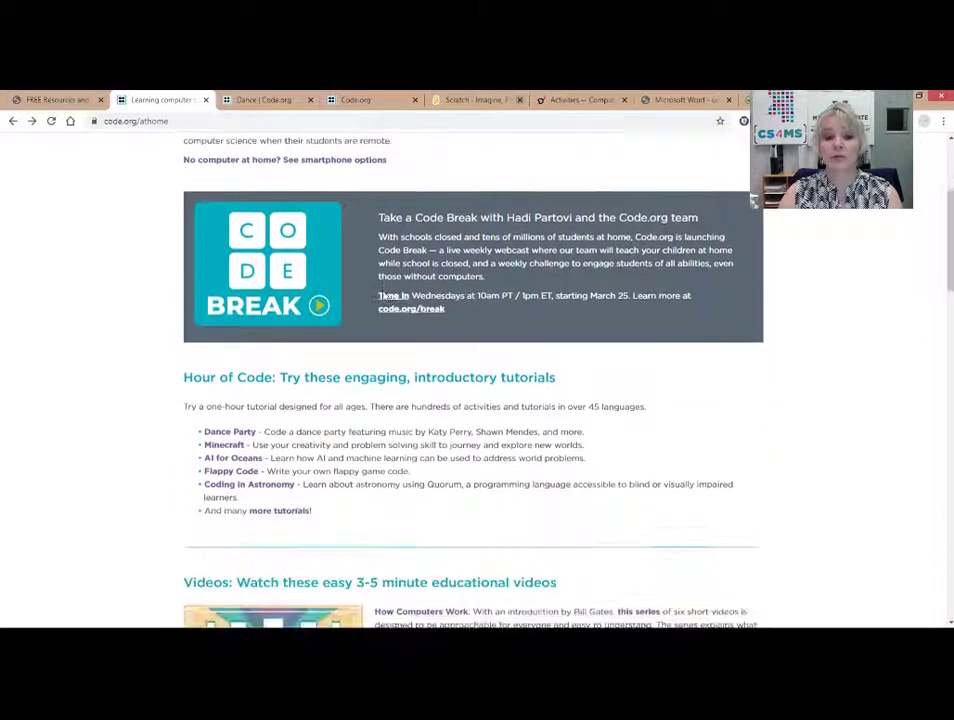
scroll(381, 294, "down", 1)
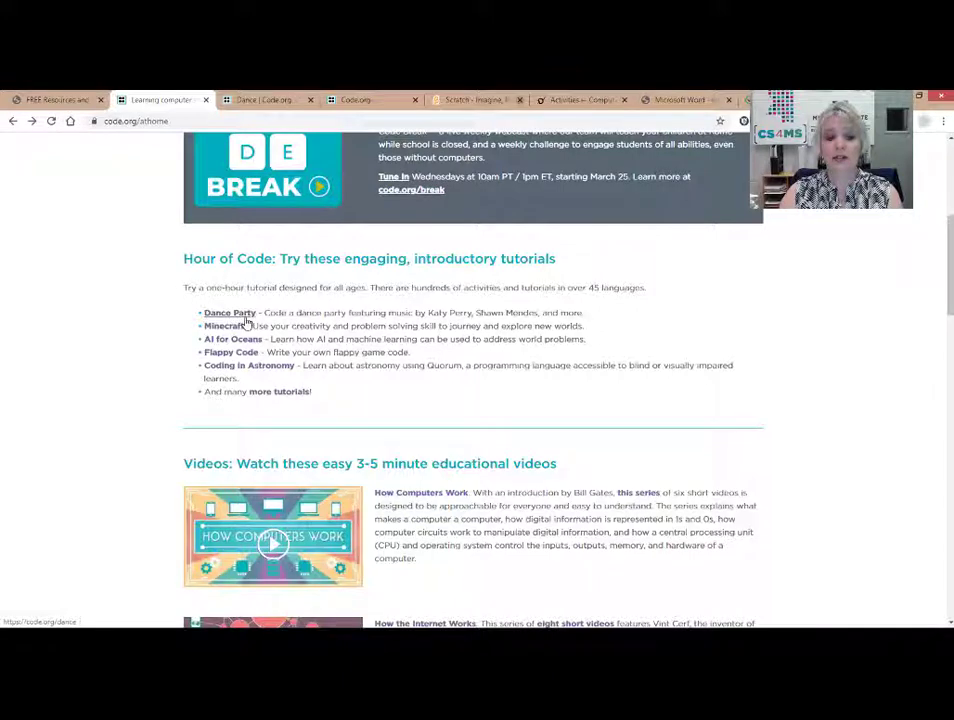
scroll(350, 364, "down", 1)
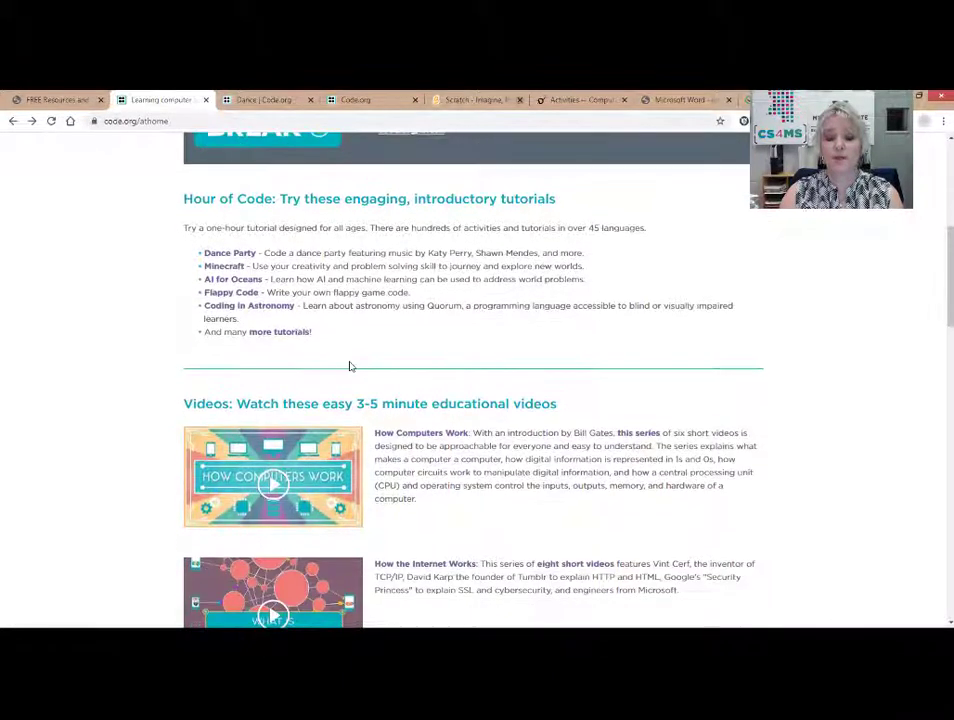
scroll(350, 366, "down", 2)
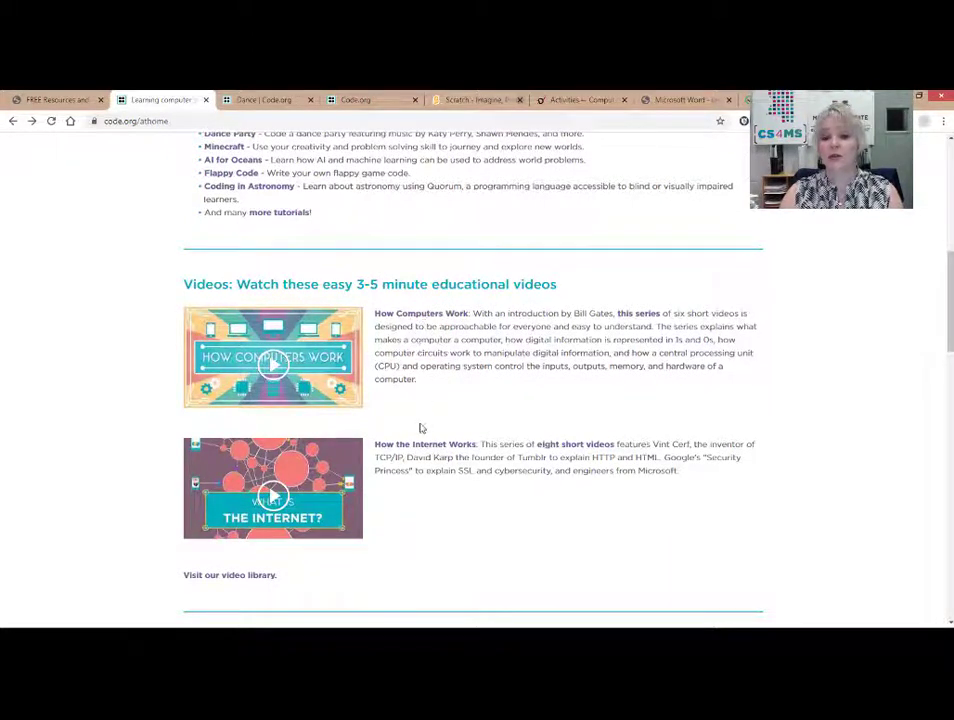
scroll(405, 394, "down", 1)
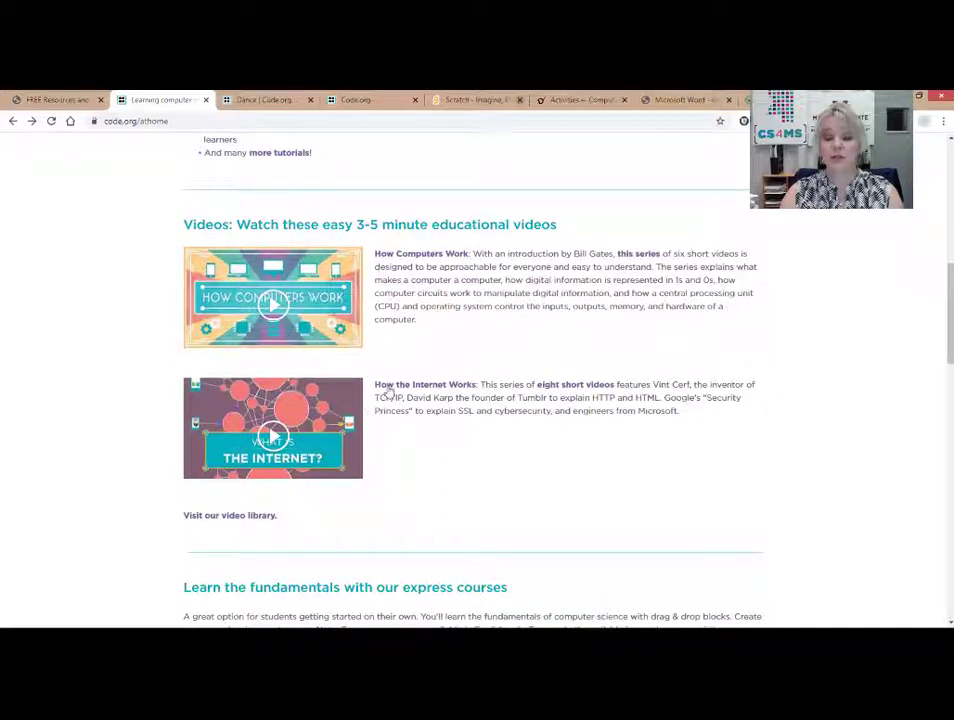
scroll(390, 391, "down", 1)
scroll(390, 394, "down", 4)
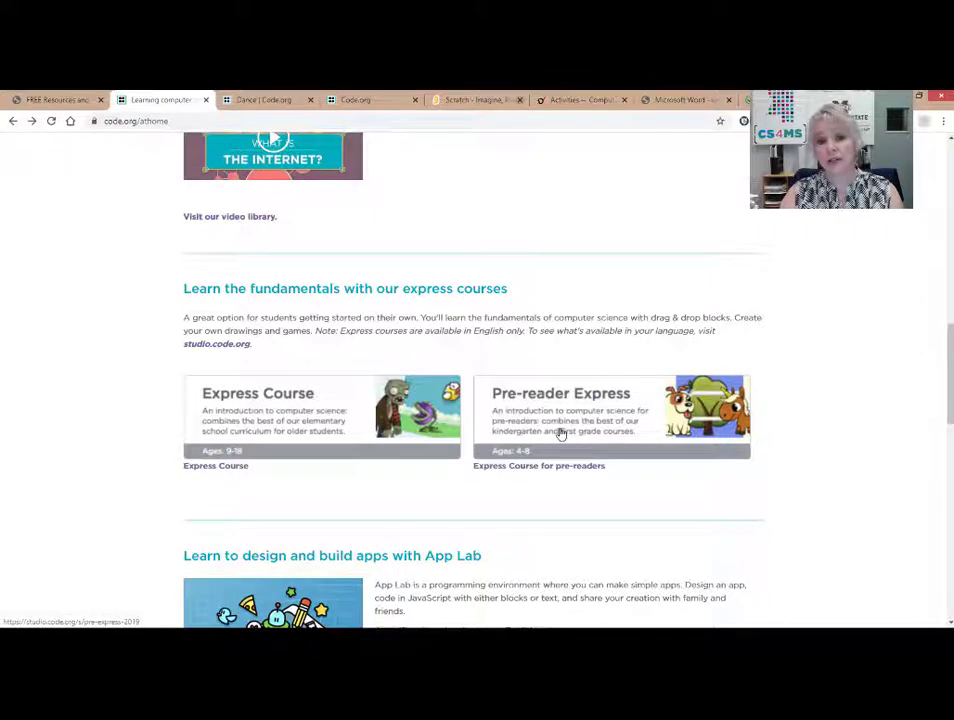
scroll(551, 434, "down", 2)
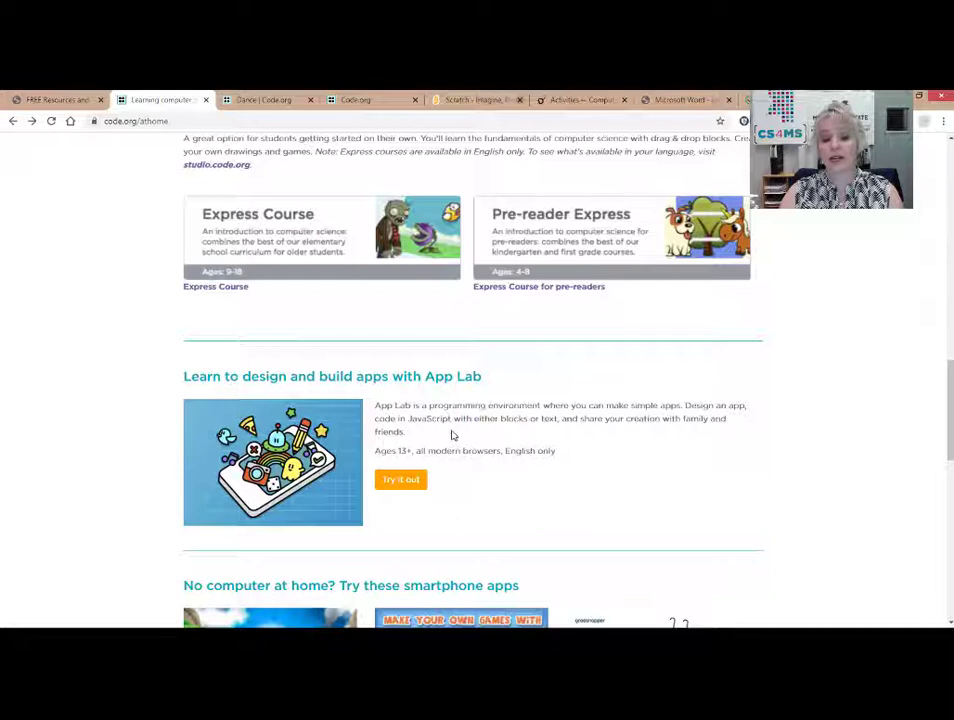
scroll(449, 435, "down", 1)
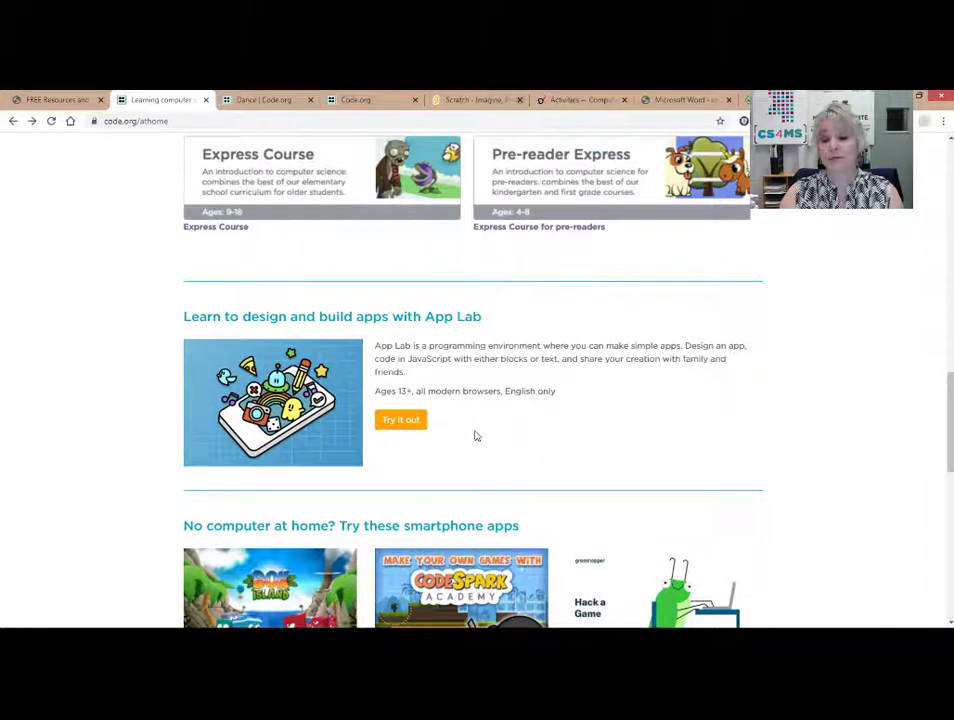
scroll(476, 436, "down", 2)
scroll(476, 436, "down", 1)
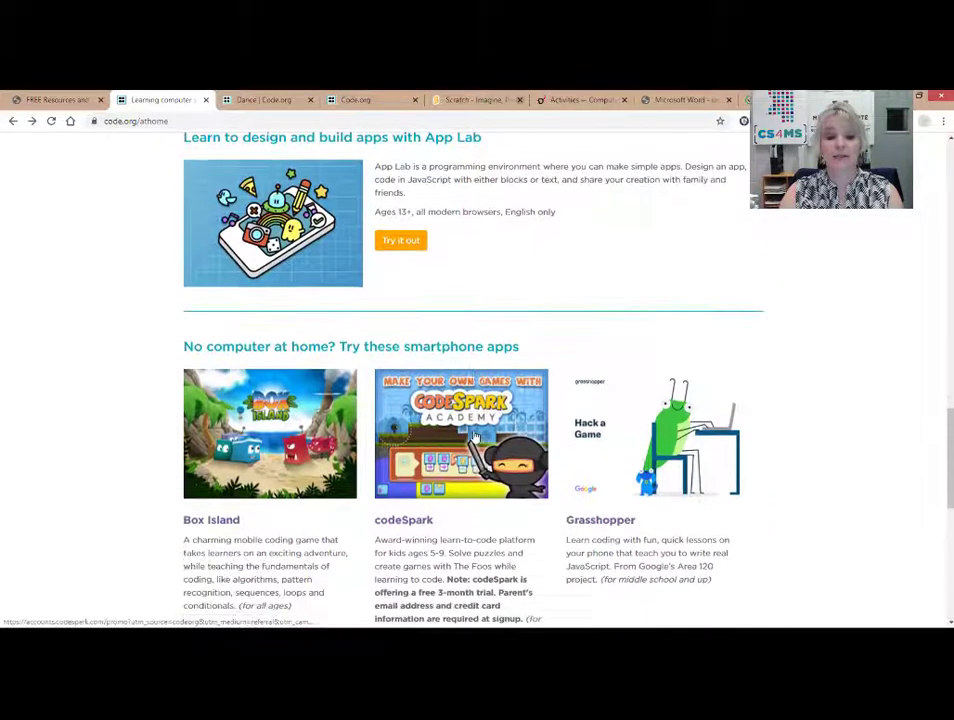
scroll(476, 436, "down", 6)
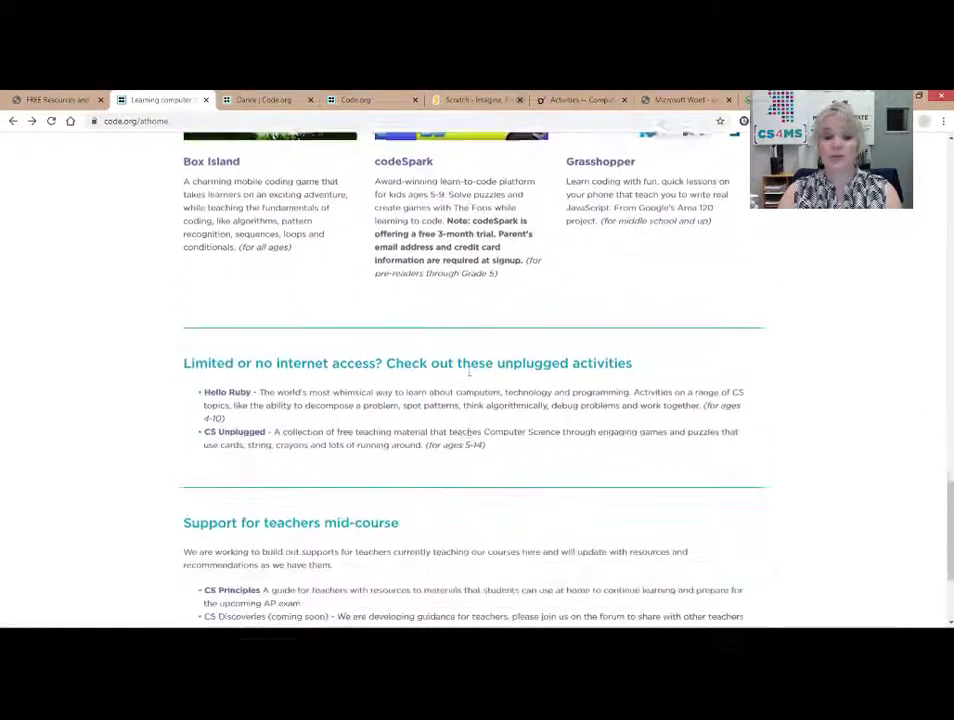
scroll(468, 373, "down", 1)
scroll(469, 430, "up", 6)
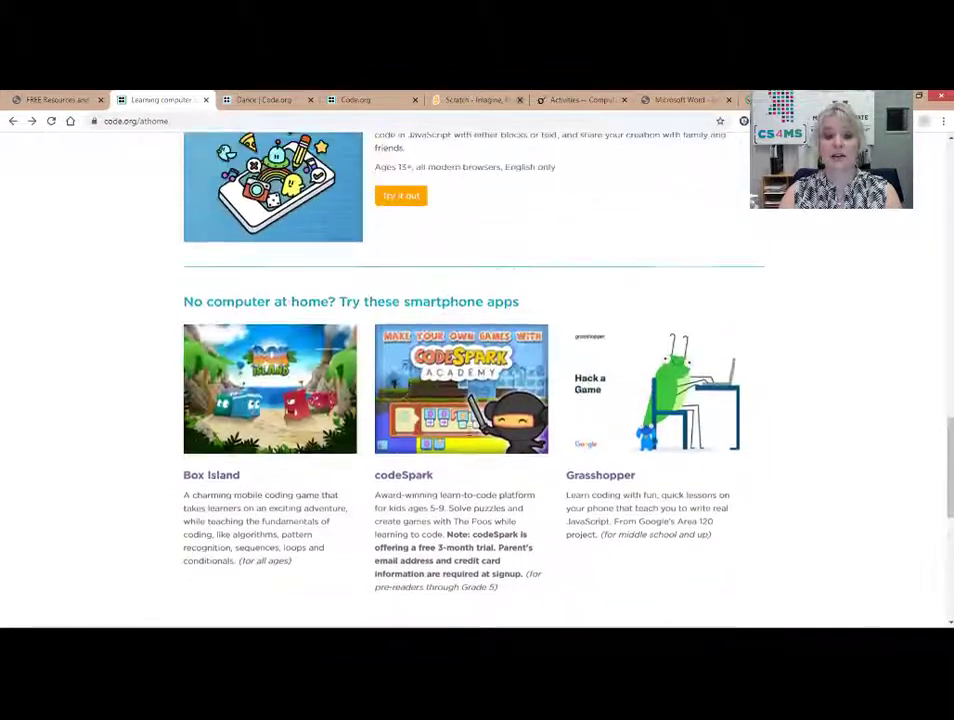
scroll(468, 436, "up", 6)
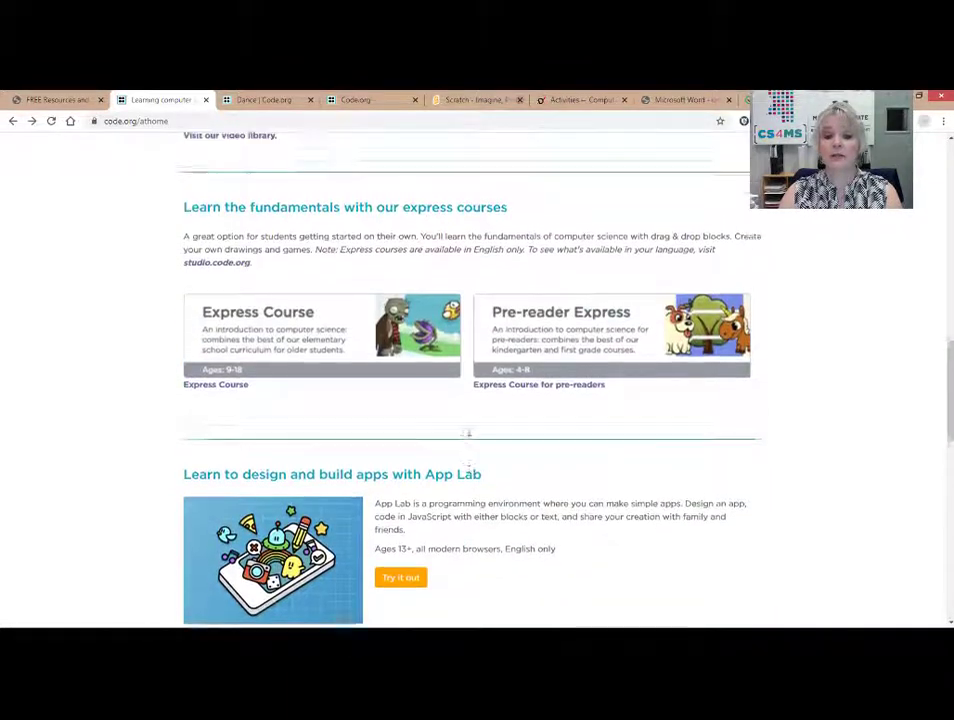
scroll(466, 432, "up", 1)
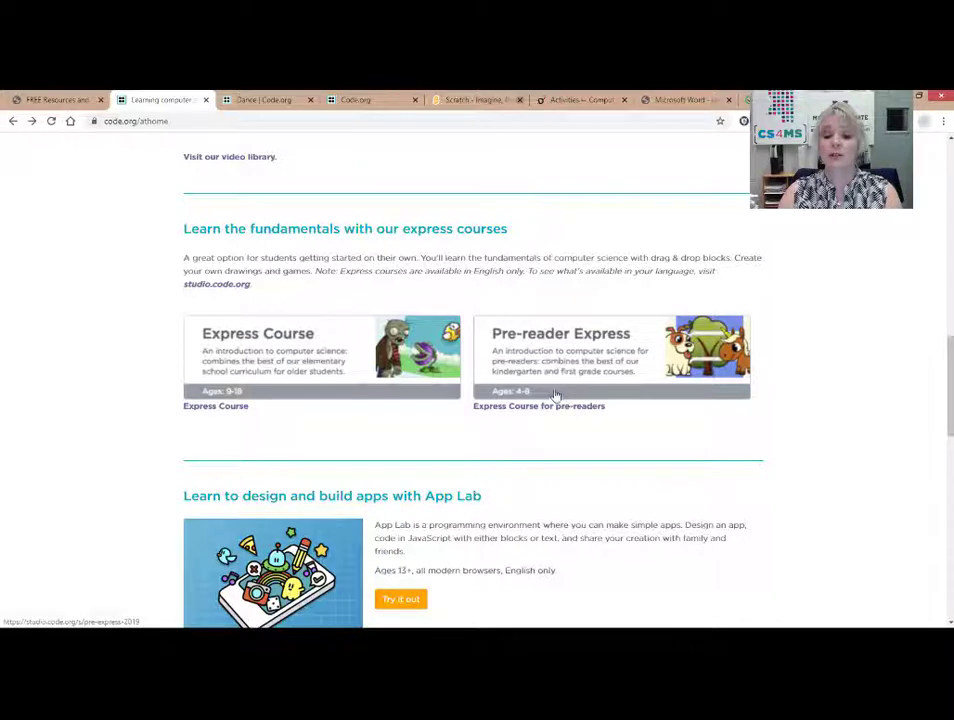
scroll(564, 397, "up", 10)
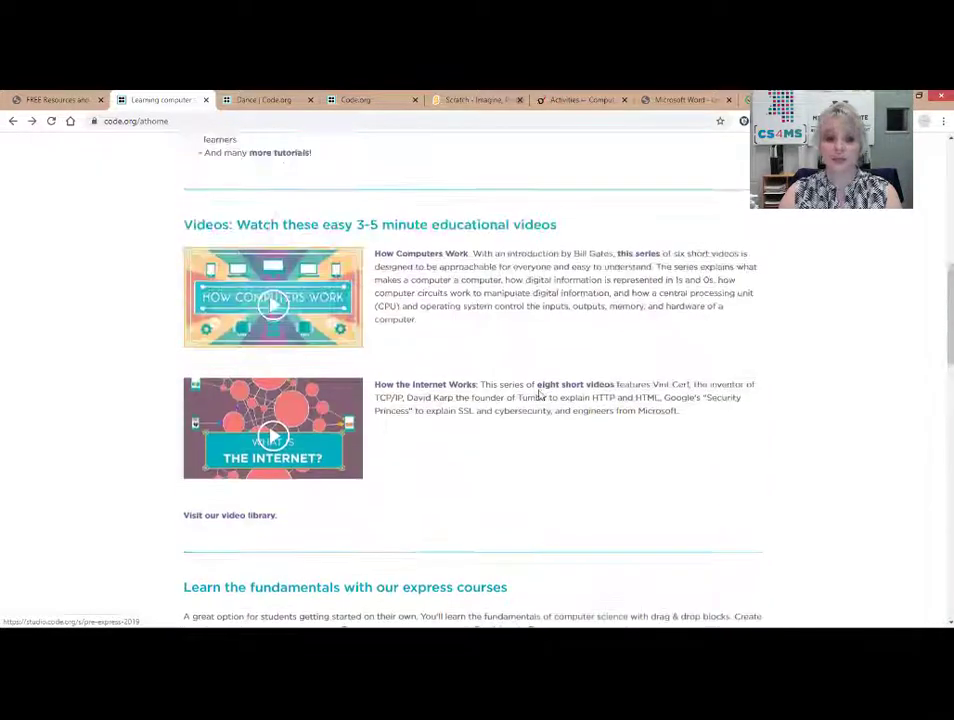
scroll(523, 396, "up", 2)
scroll(358, 298, "up", 5)
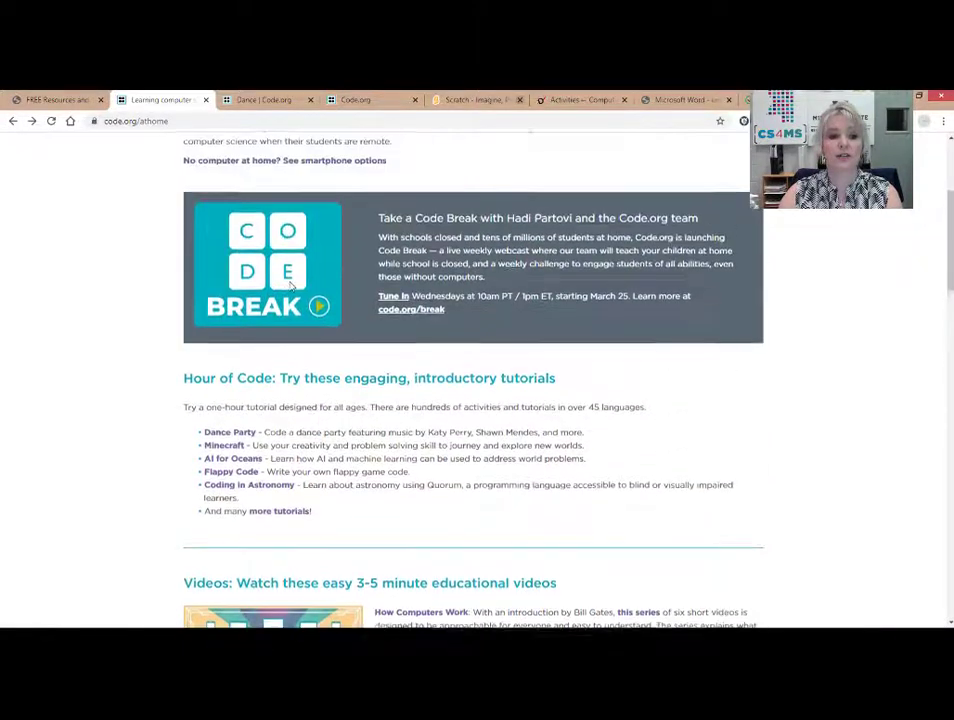
Go to the Dance Party page and start the Dance Party tutorial
left_click(276, 101)
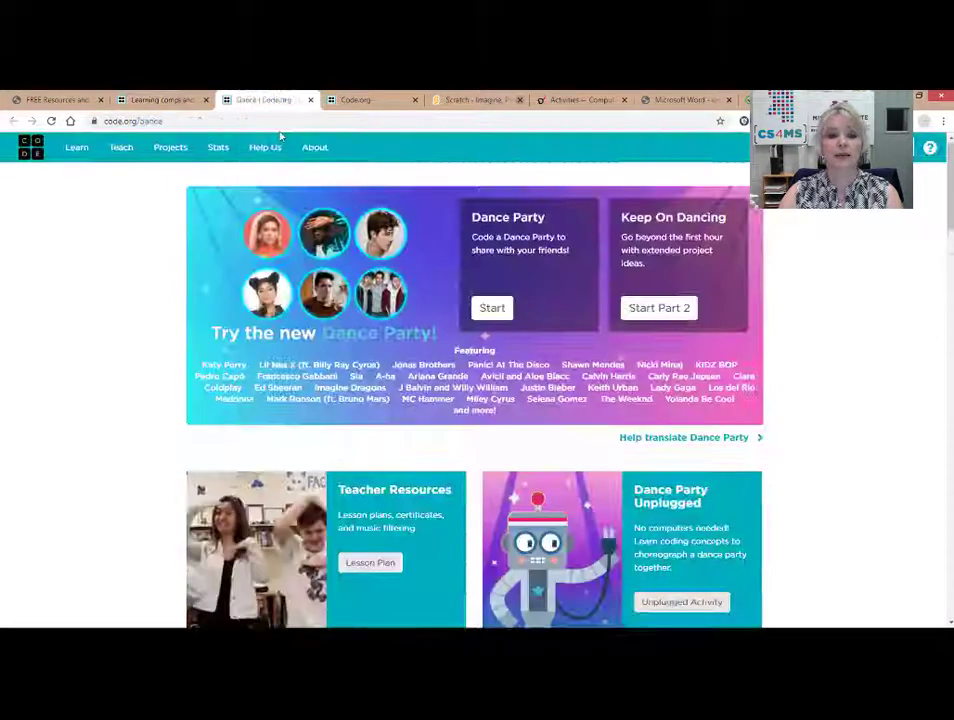
left_click(491, 309)
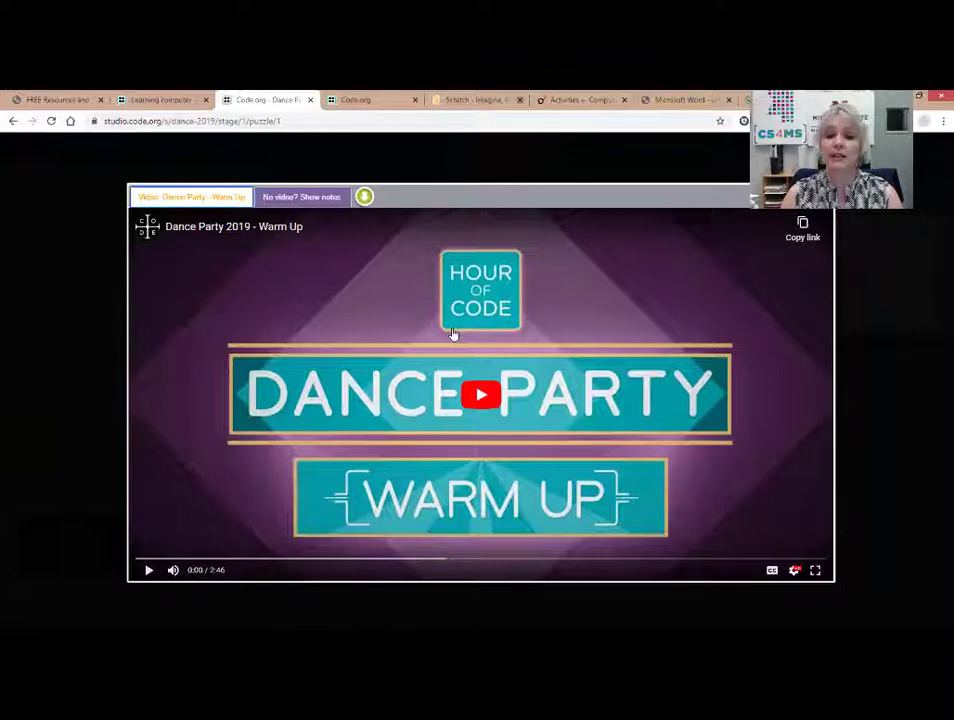
Play the Dance Party warm-up video, then give age 13 in the Welcome dialog
left_click(482, 400)
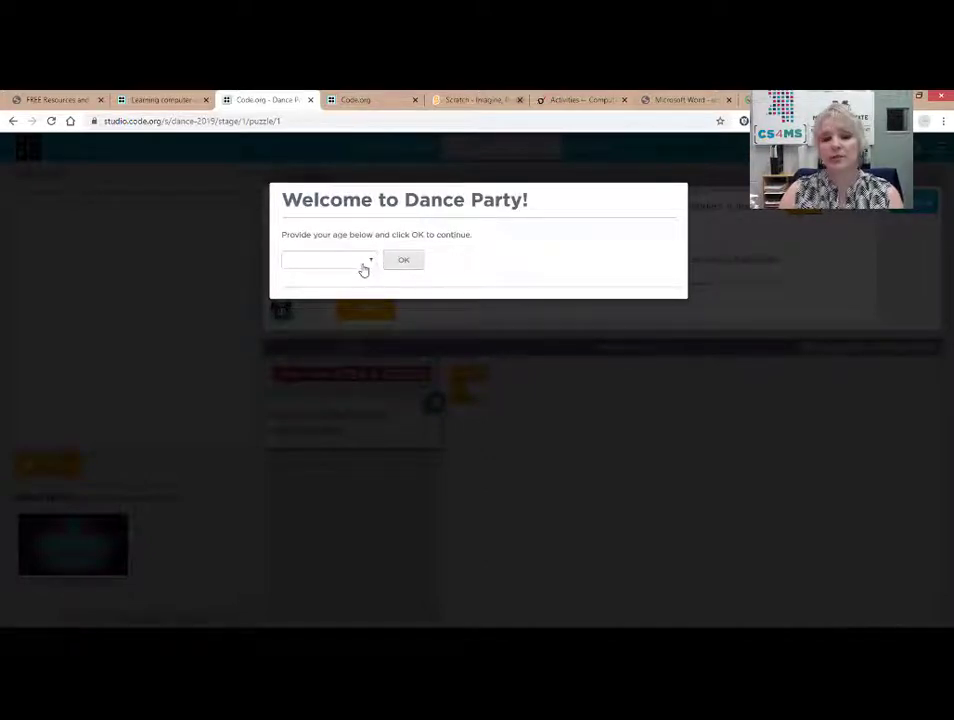
left_click(376, 263)
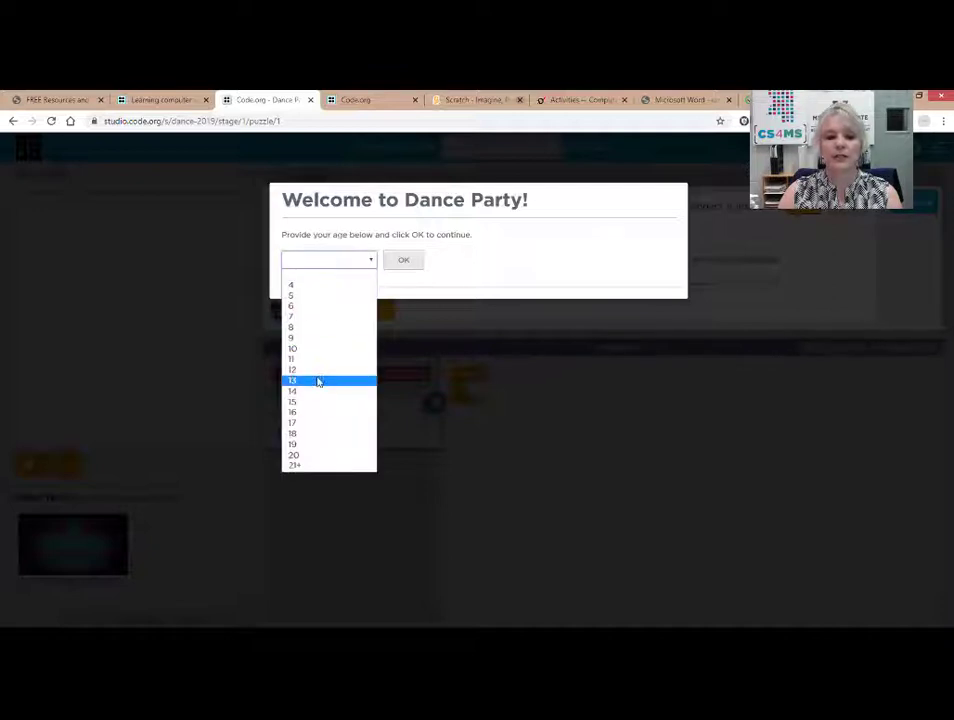
left_click(318, 380)
left_click(404, 260)
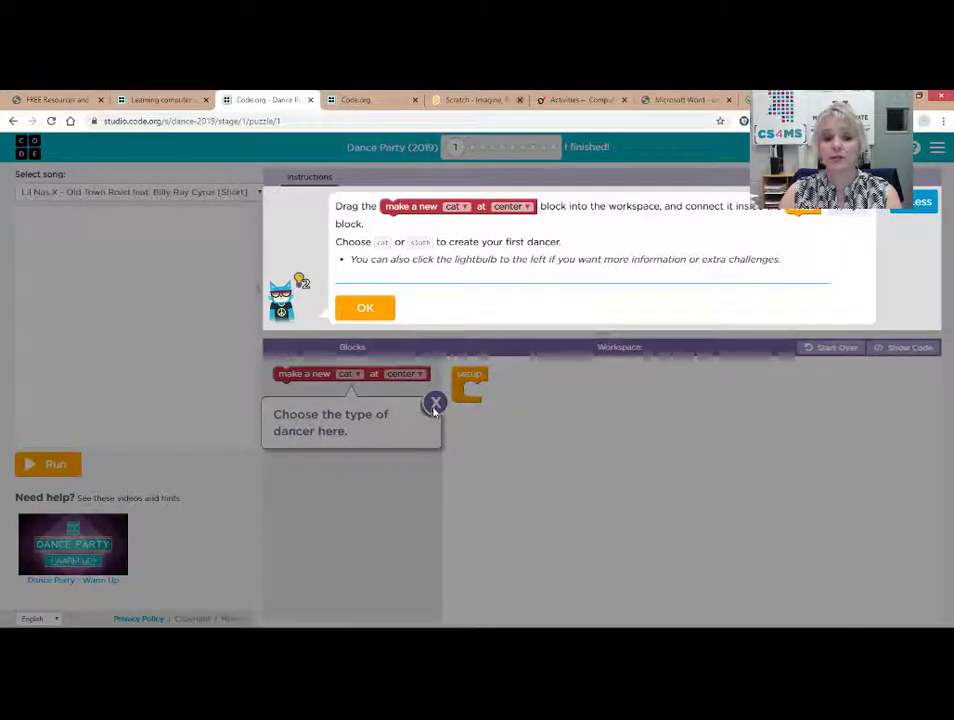
Dismiss the hints and drop a 'make a new cat at center' block into setup
left_click(437, 405)
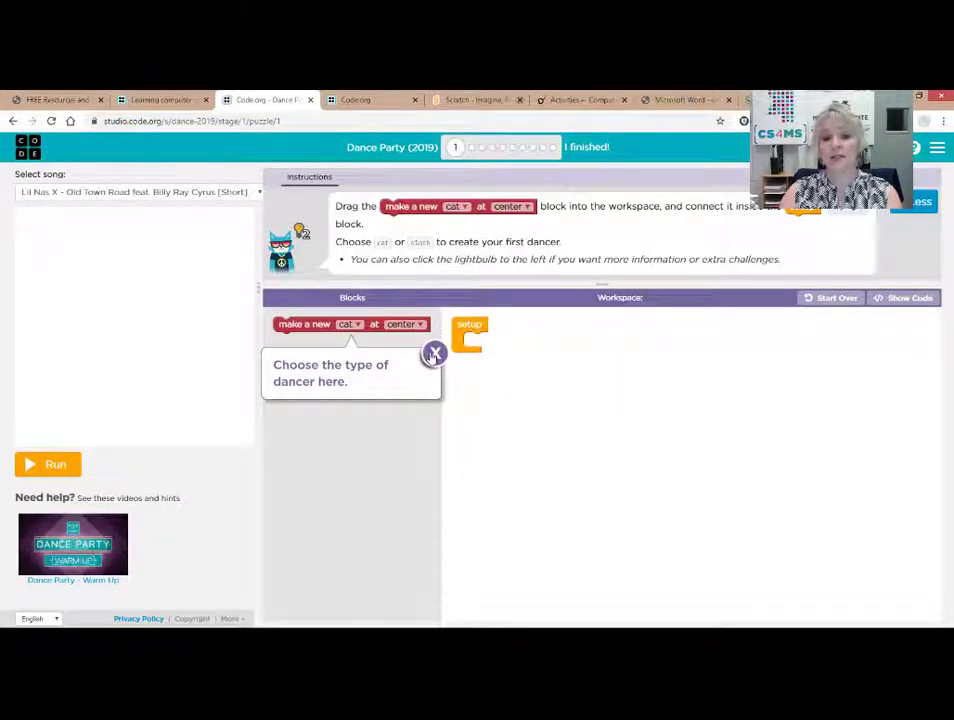
left_click(433, 356)
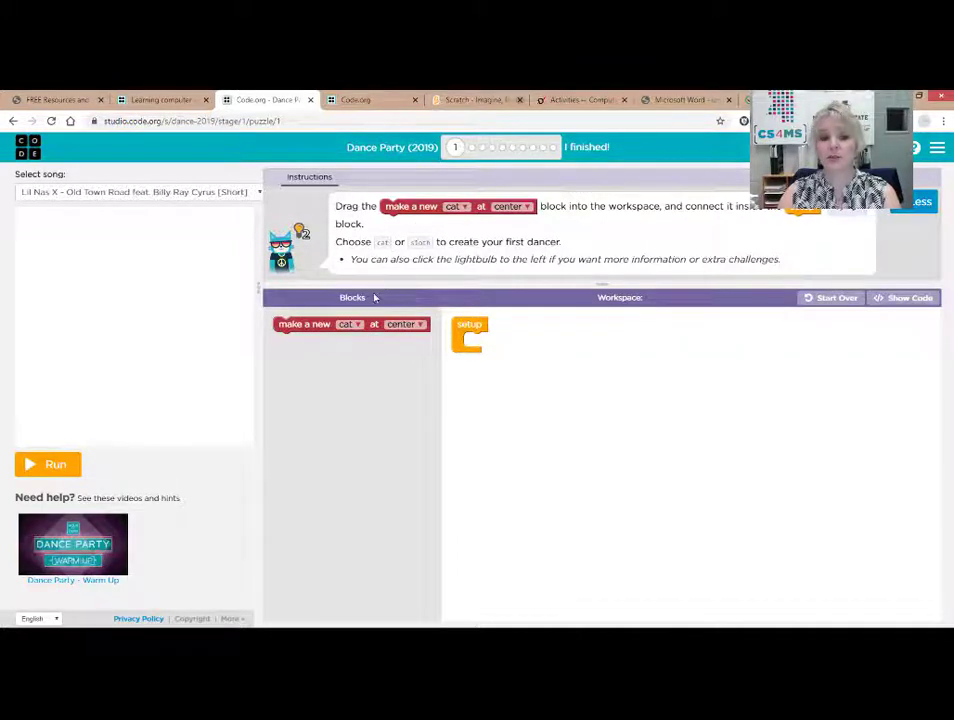
left_click(354, 333)
left_click(356, 327)
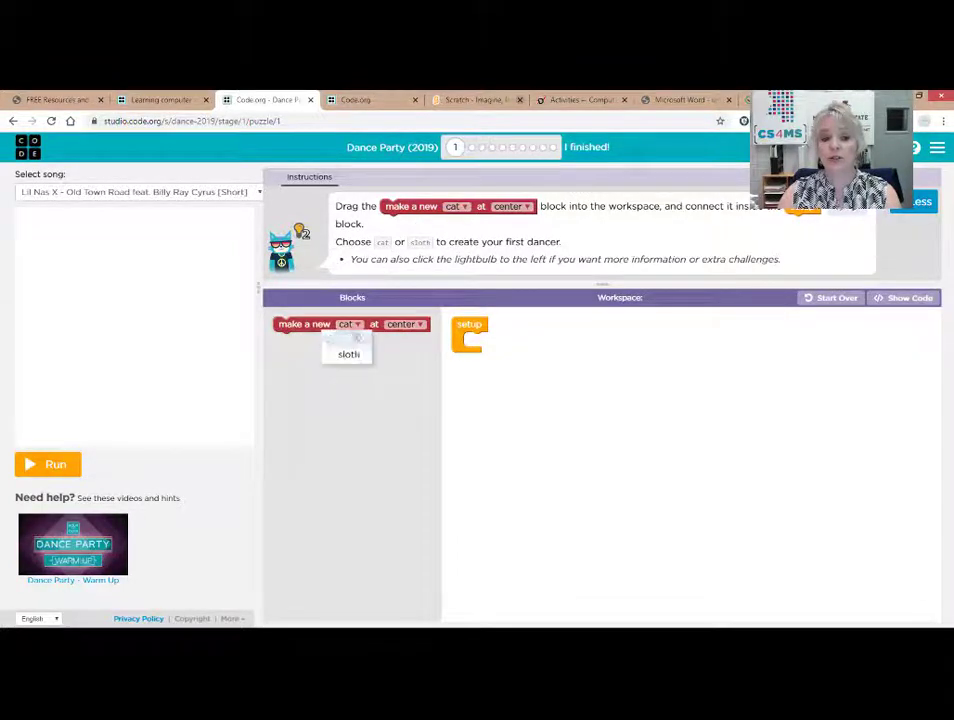
left_click(423, 325)
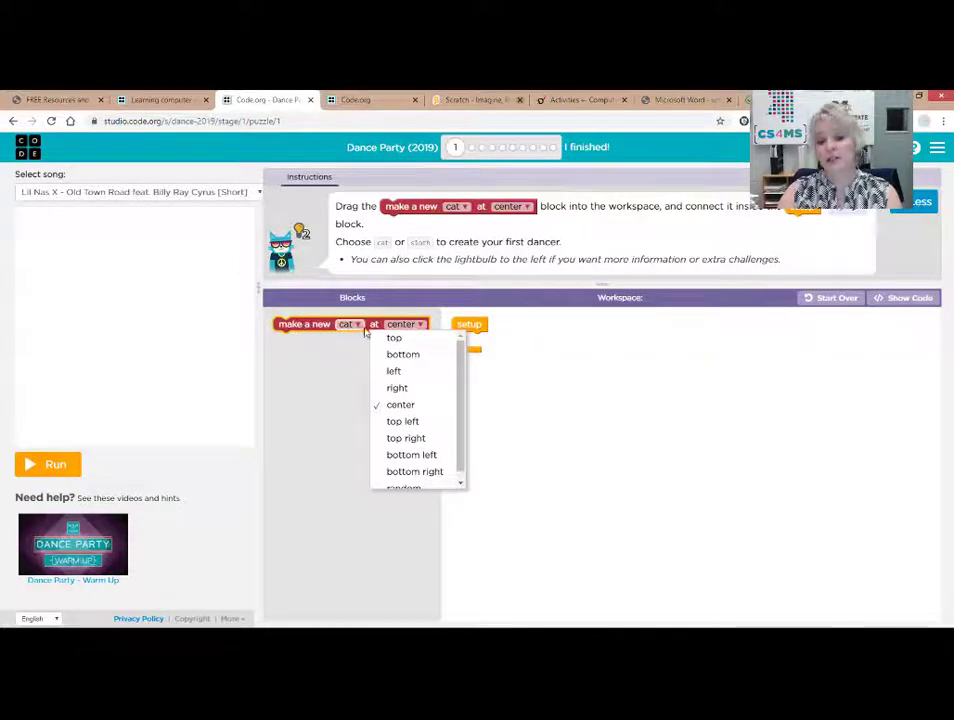
left_click_drag(296, 327, 487, 343)
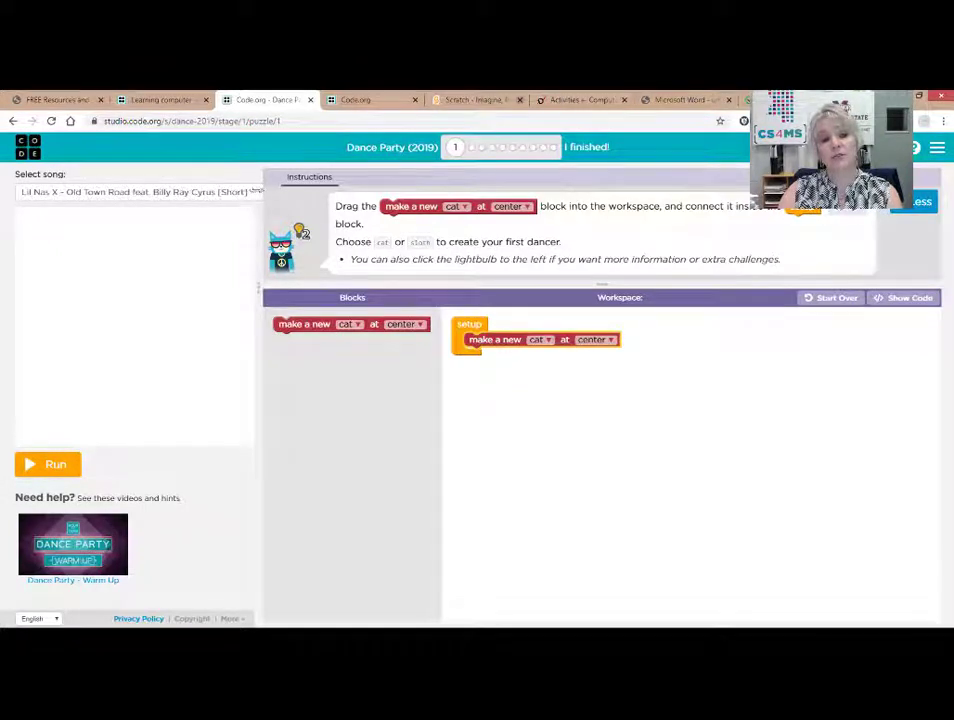
left_click(240, 191)
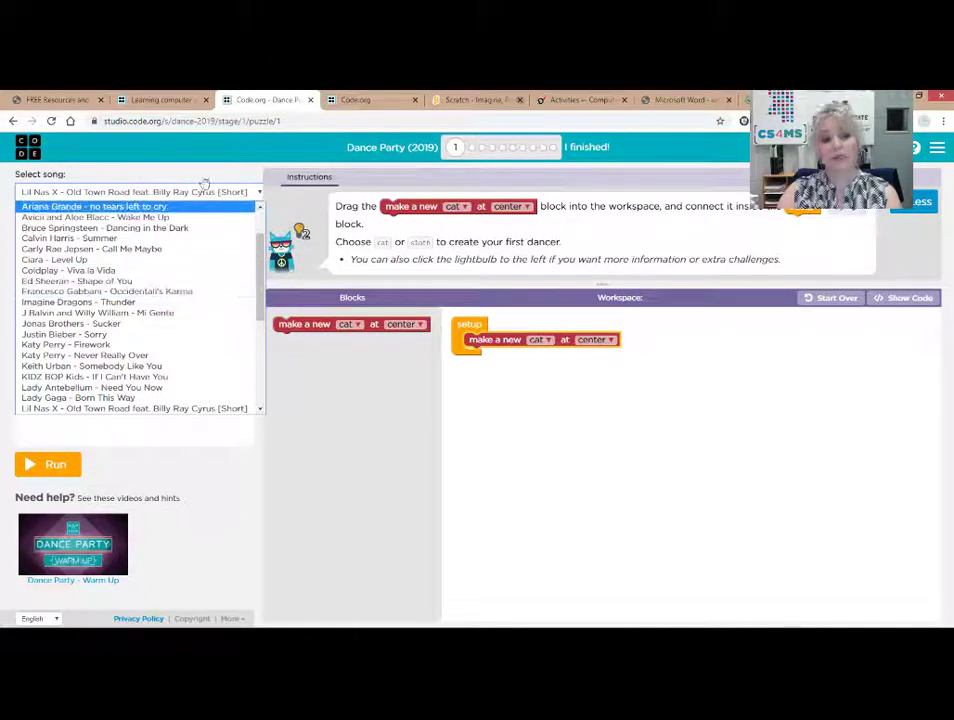
Keep Old Town Road as the song, run the dancing cat, and continue to puzzle 2
left_click(63, 470)
left_click(55, 465)
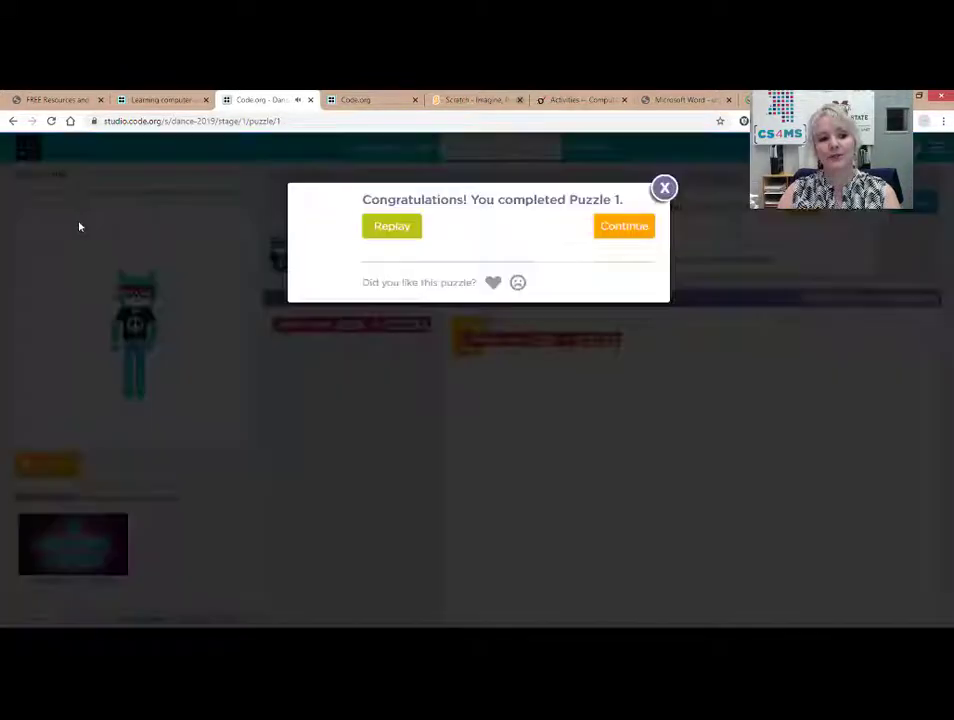
left_click(617, 228)
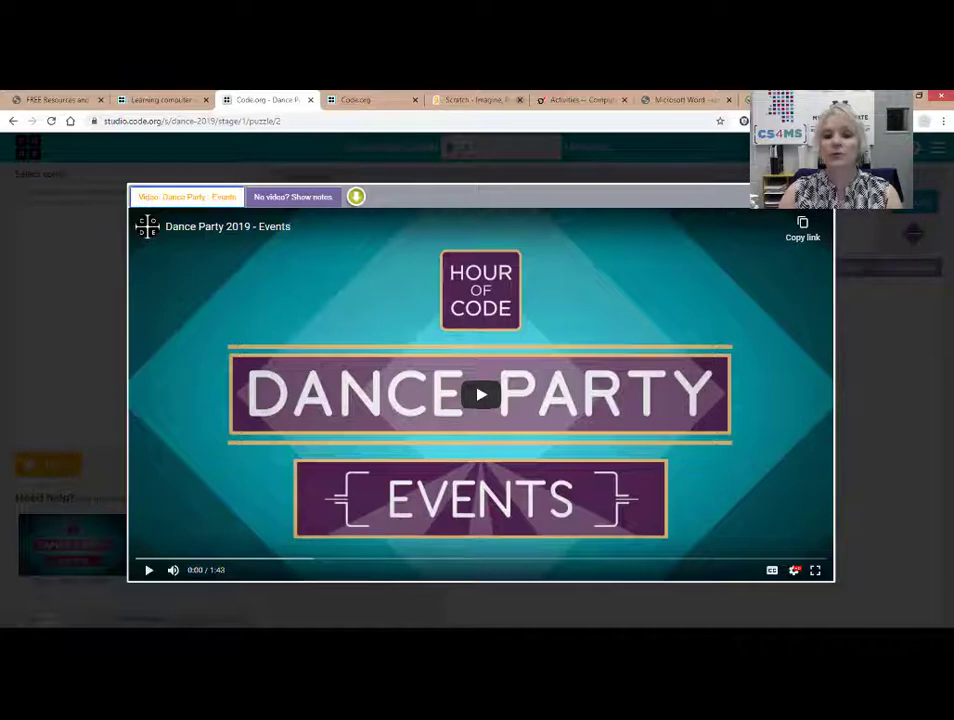
Close the Events video and switch to the Pre-reader Express (2019) course page
left_click(752, 196)
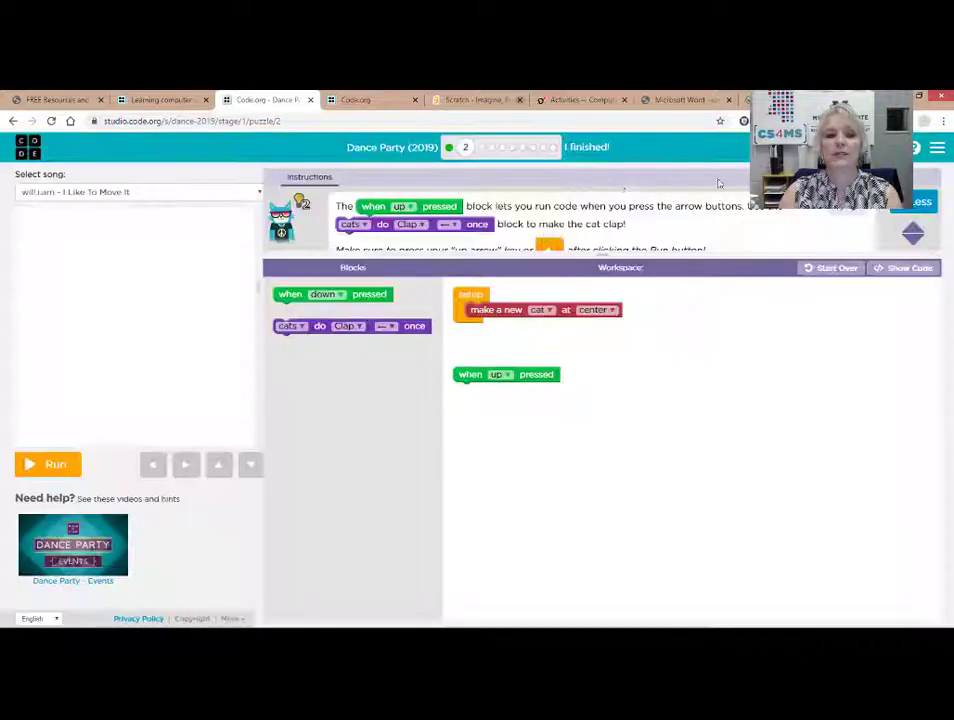
left_click(362, 102)
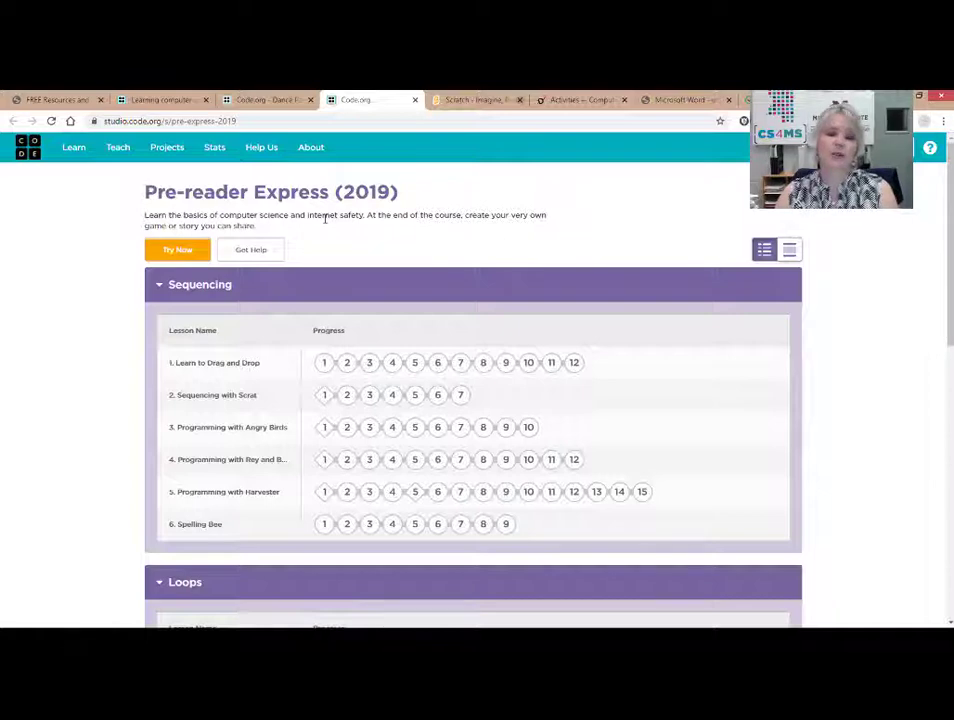
Solve Lesson 1 puzzle 1 by clicking the apple, and puzzle 2 by dragging the smiley onto its target
left_click(325, 366)
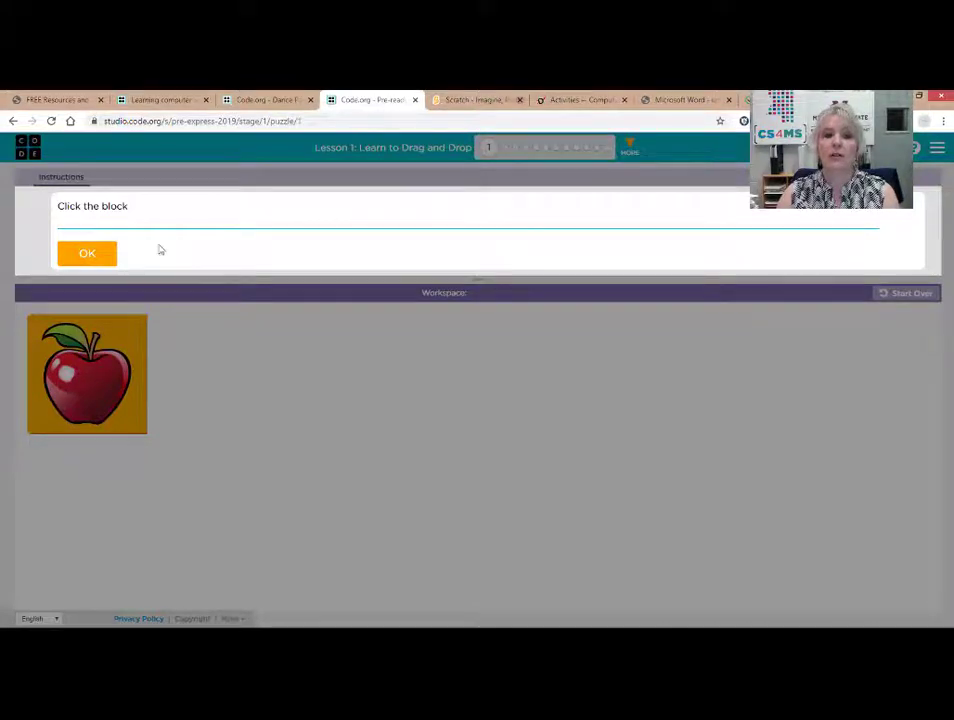
left_click(103, 257)
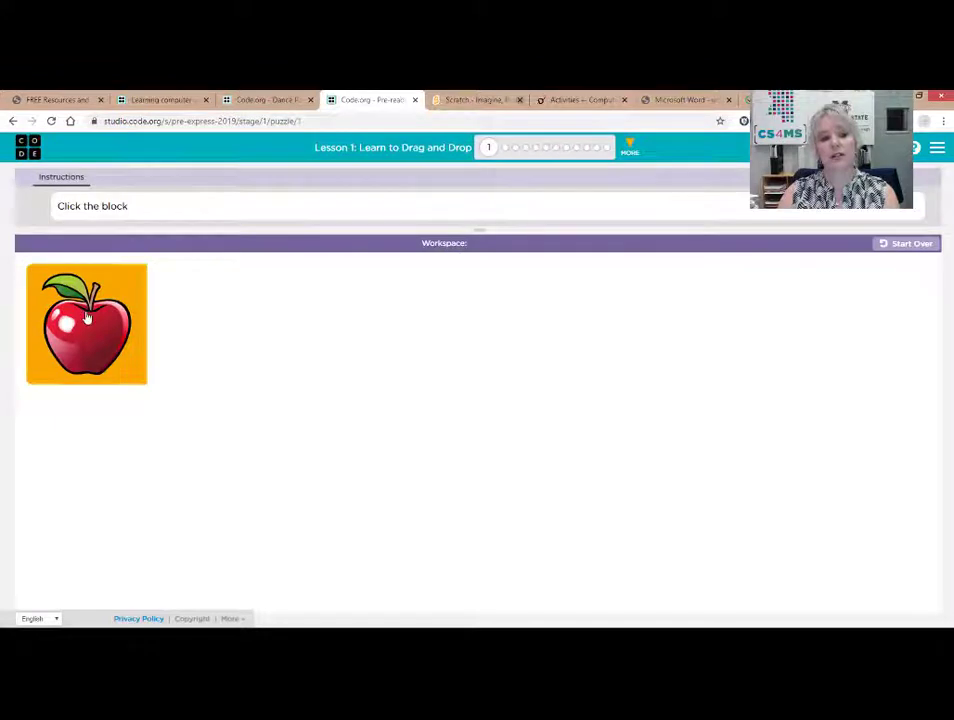
left_click(86, 314)
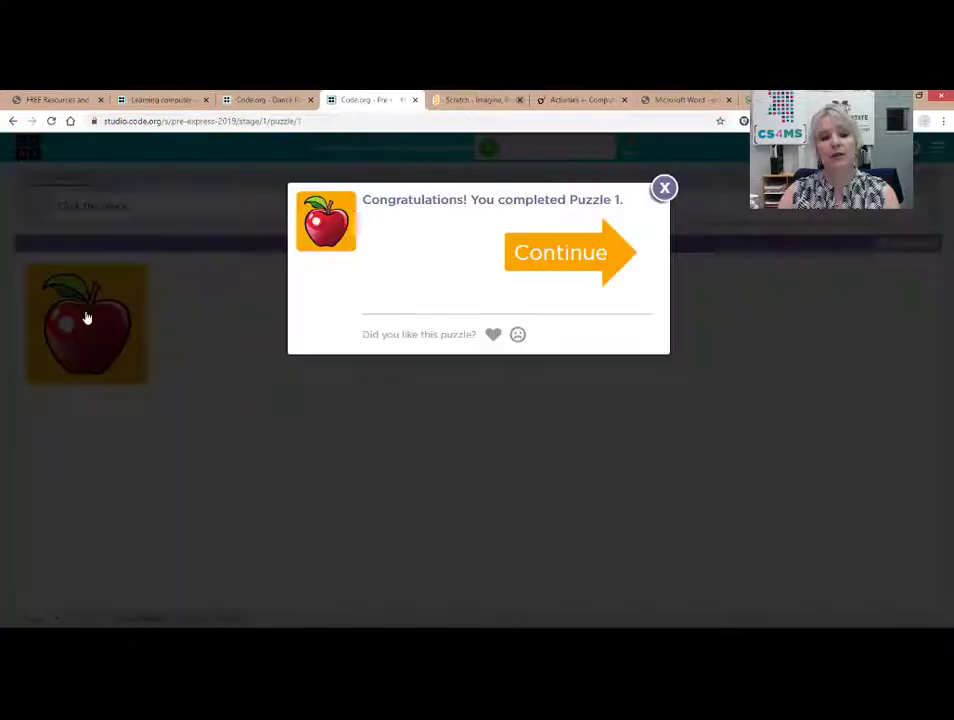
left_click(579, 255)
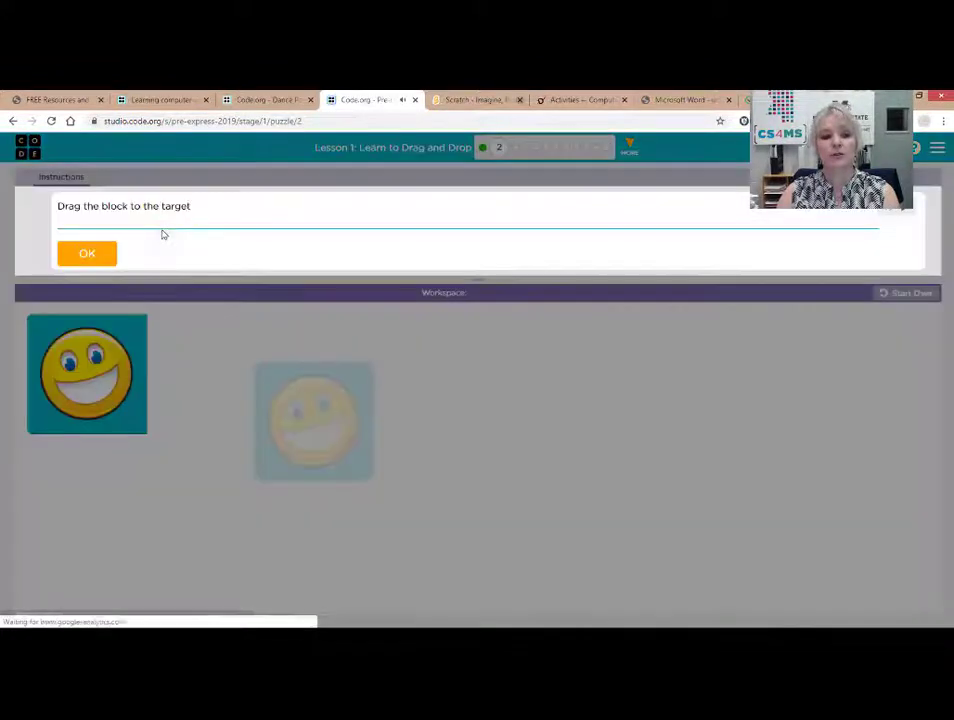
left_click(89, 255)
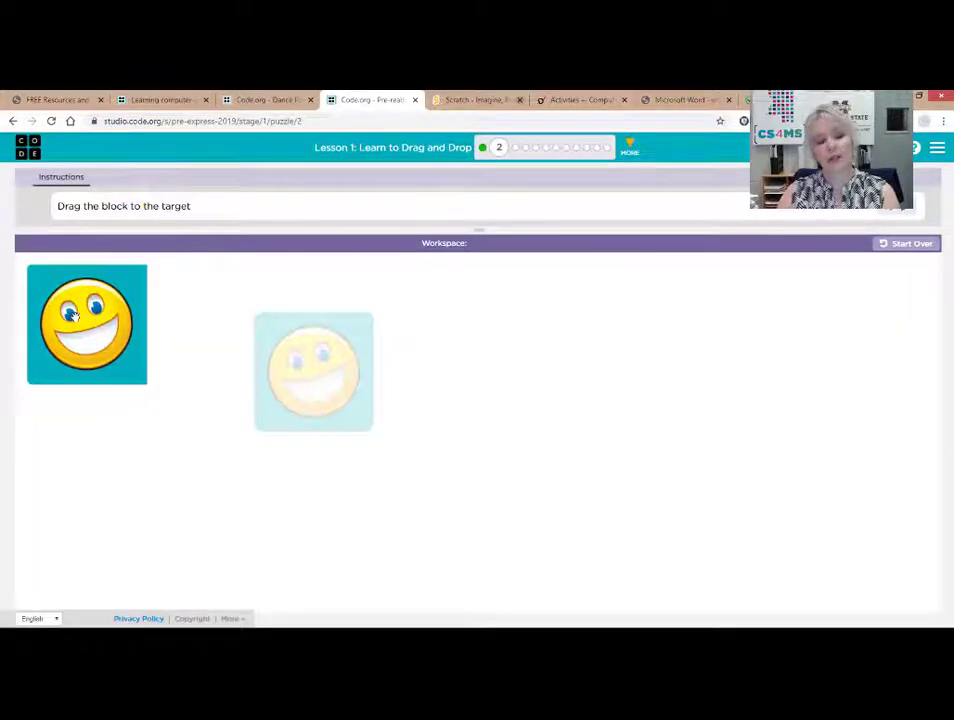
left_click_drag(72, 315, 300, 365)
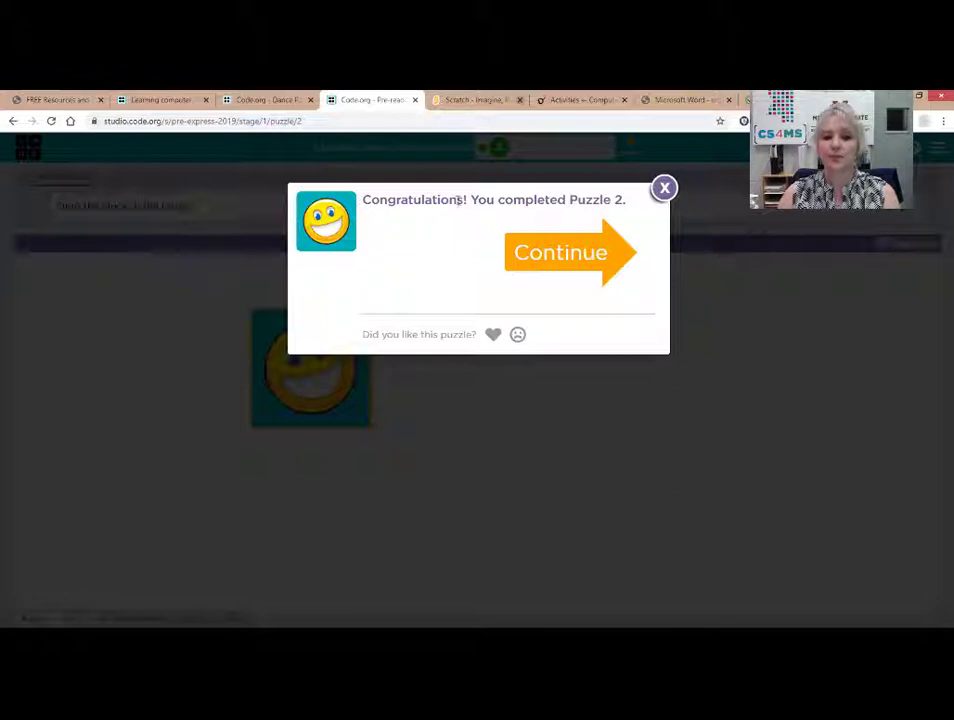
Switch to the Scratch home page
left_click(469, 101)
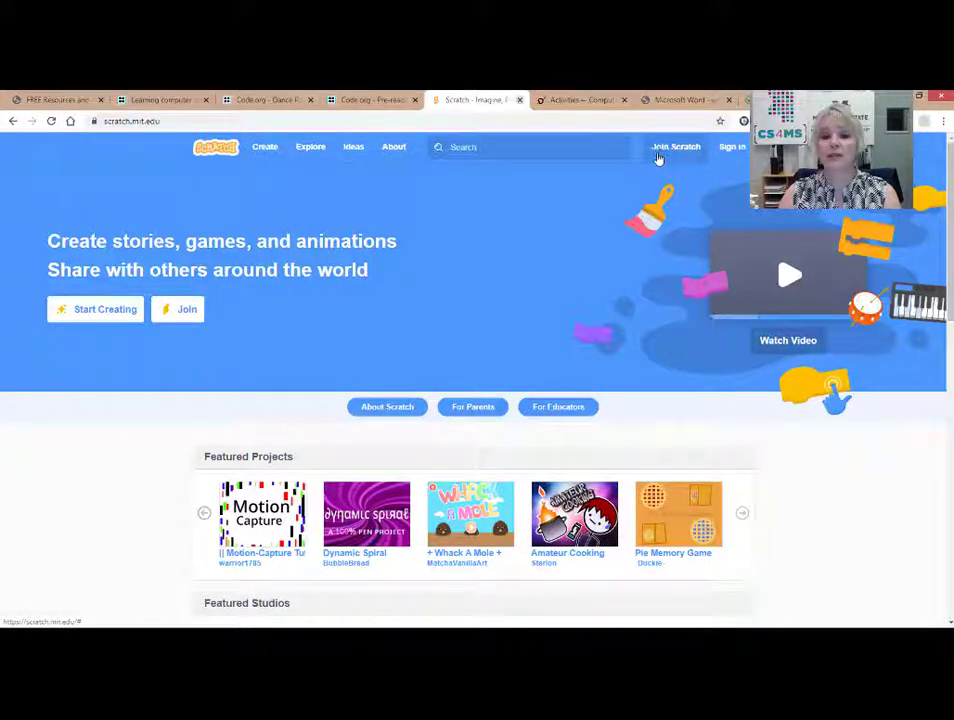
Create a new Scratch project, close the tutorial card, and browse the Looks and Events blocks
left_click(265, 152)
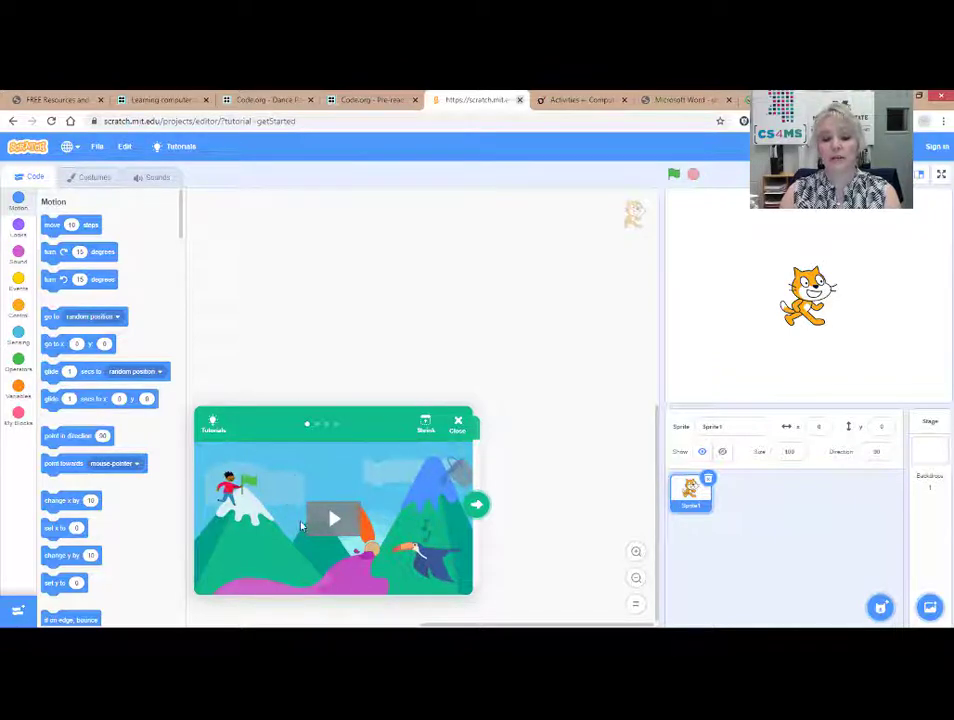
left_click(457, 424)
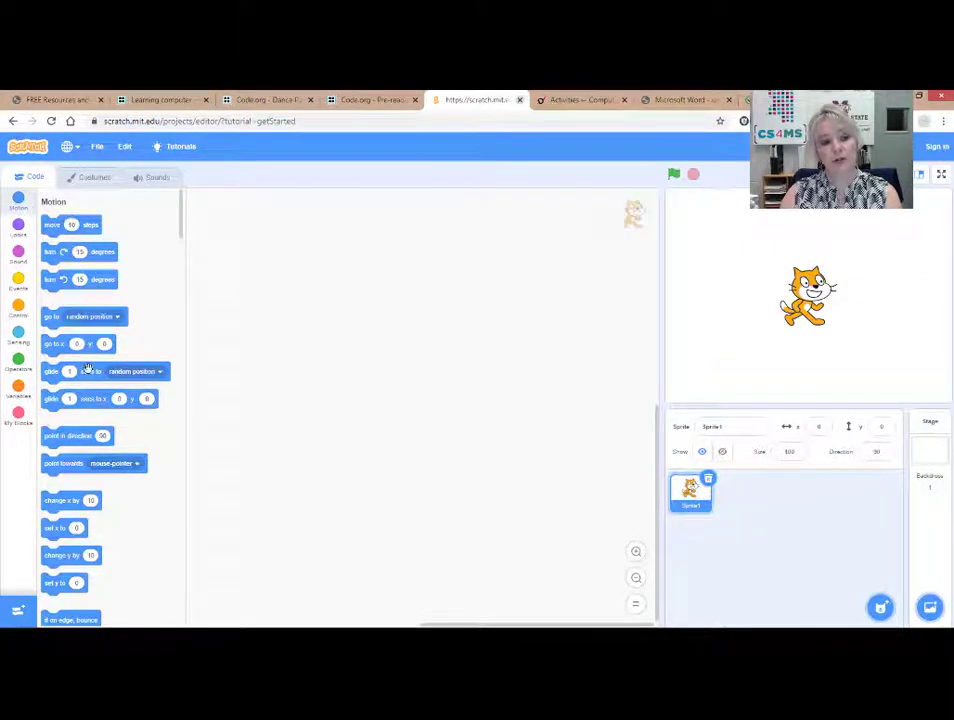
left_click(18, 225)
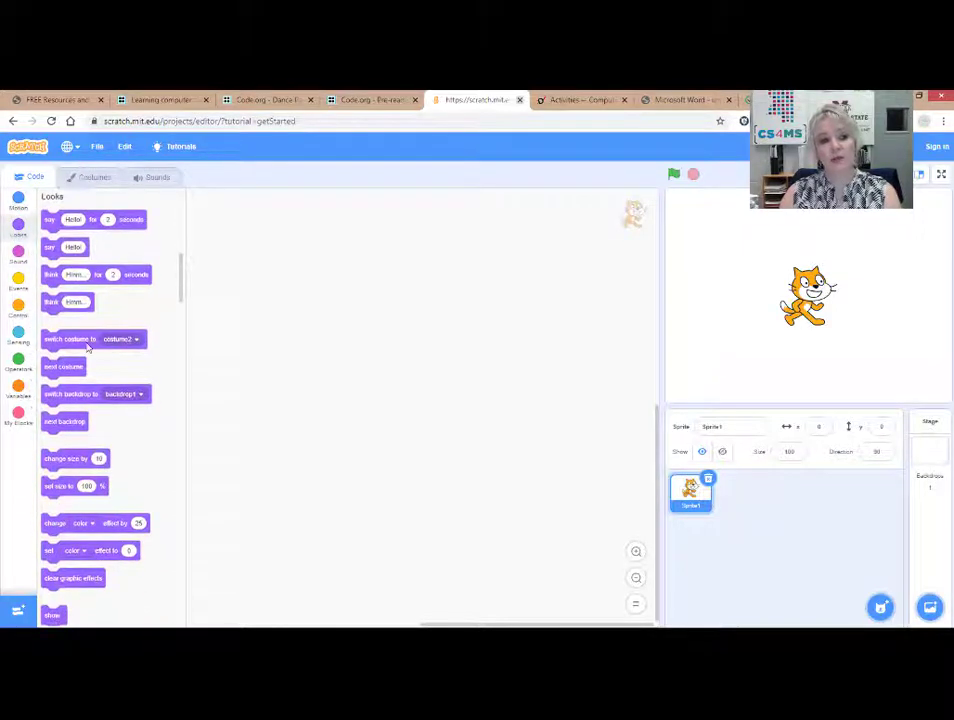
left_click(20, 281)
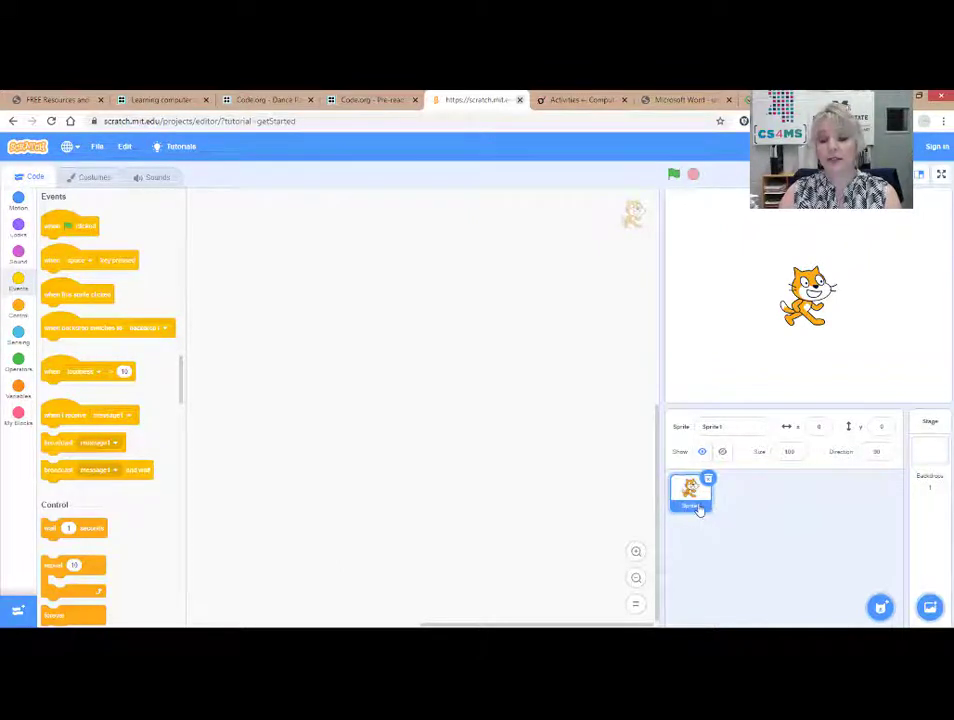
Add the Beetle sprite from the sprite library
left_click(880, 612)
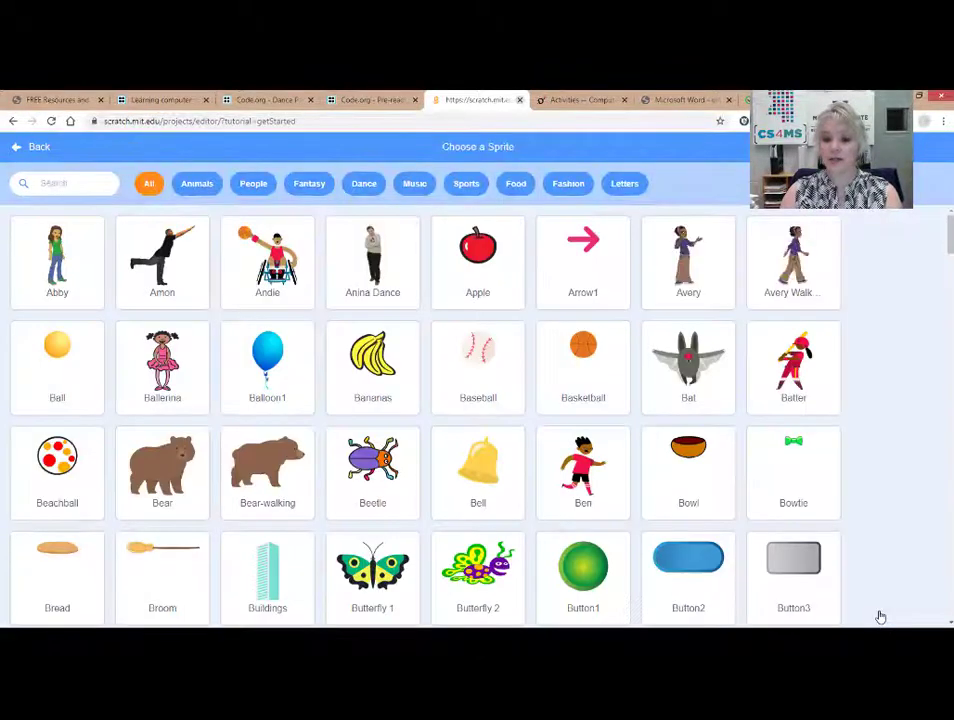
left_click(362, 475)
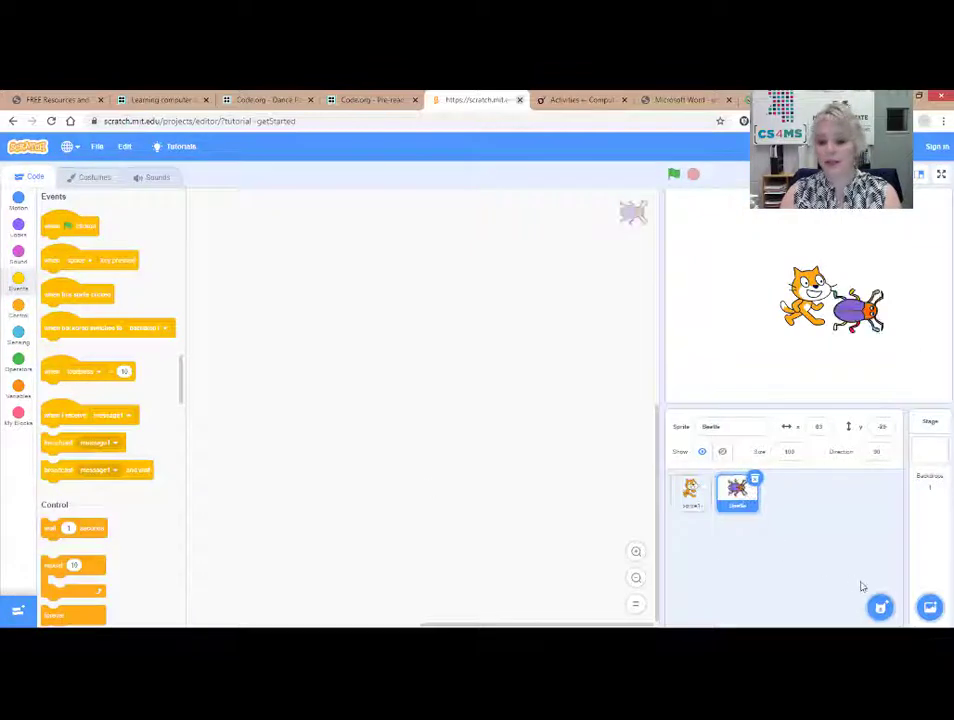
mouse_move(882, 606)
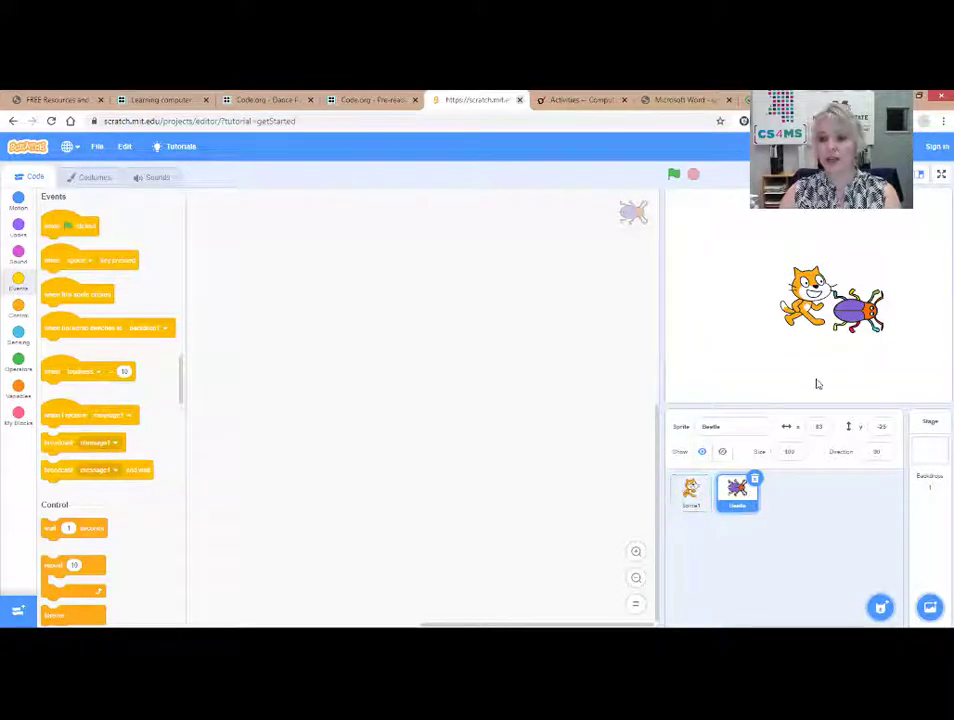
Place the cat near the stage's top-left and the beetle at its lower left
left_click_drag(805, 295, 703, 243)
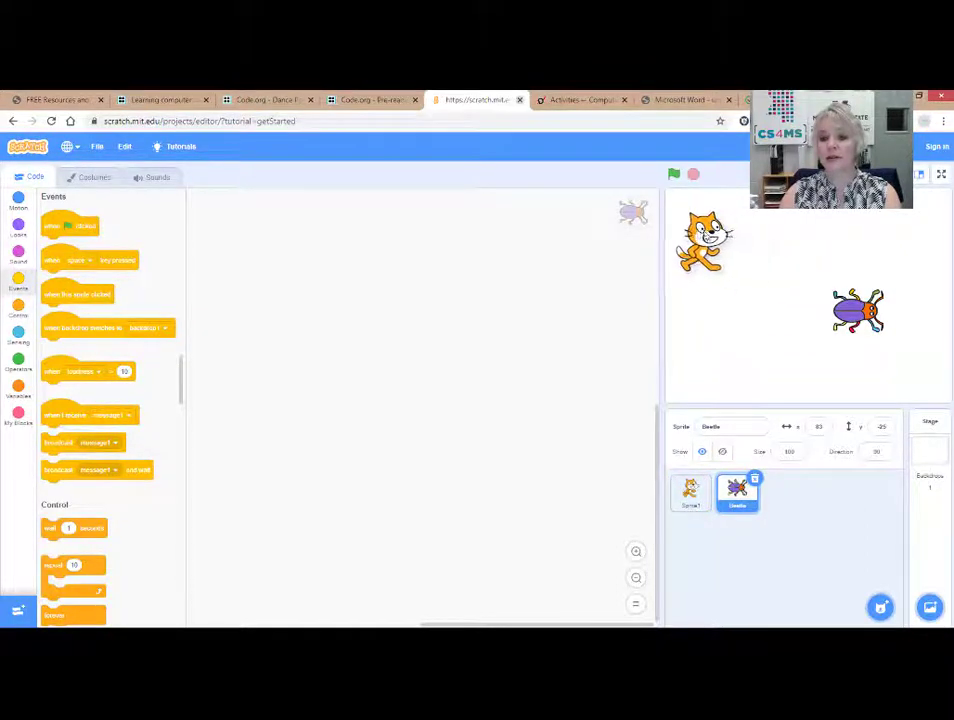
left_click_drag(856, 311, 706, 357)
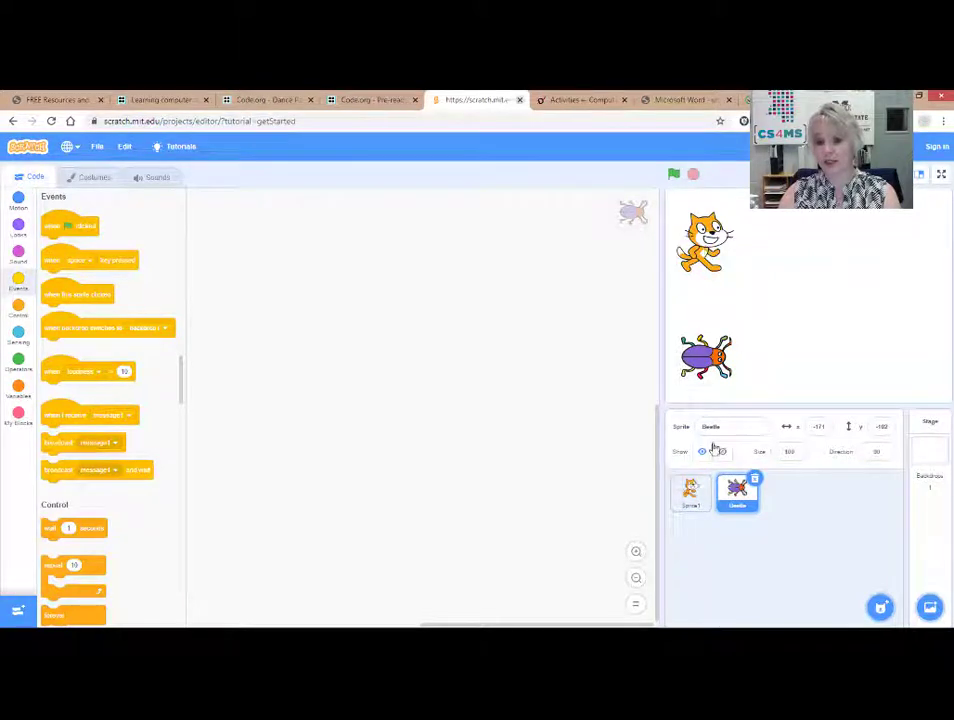
mouse_move(705, 240)
left_mouse_down()
mouse_move(722, 240)
mouse_move(712, 245)
left_mouse_up()
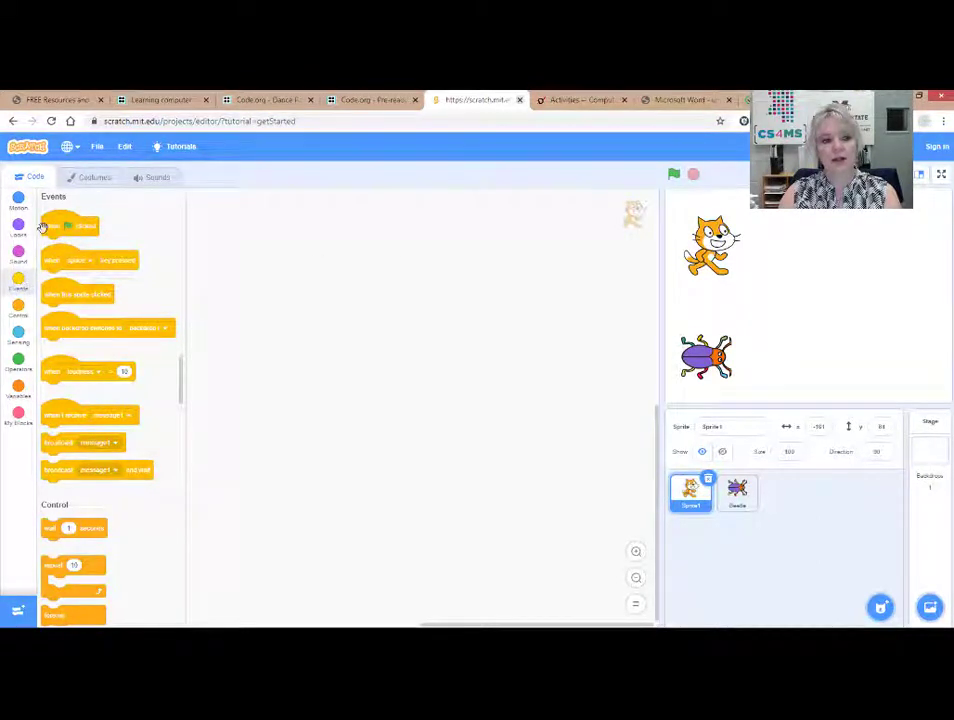
Build the cat's script: when green flag clicked, move 100 steps
left_click_drag(62, 222, 260, 226)
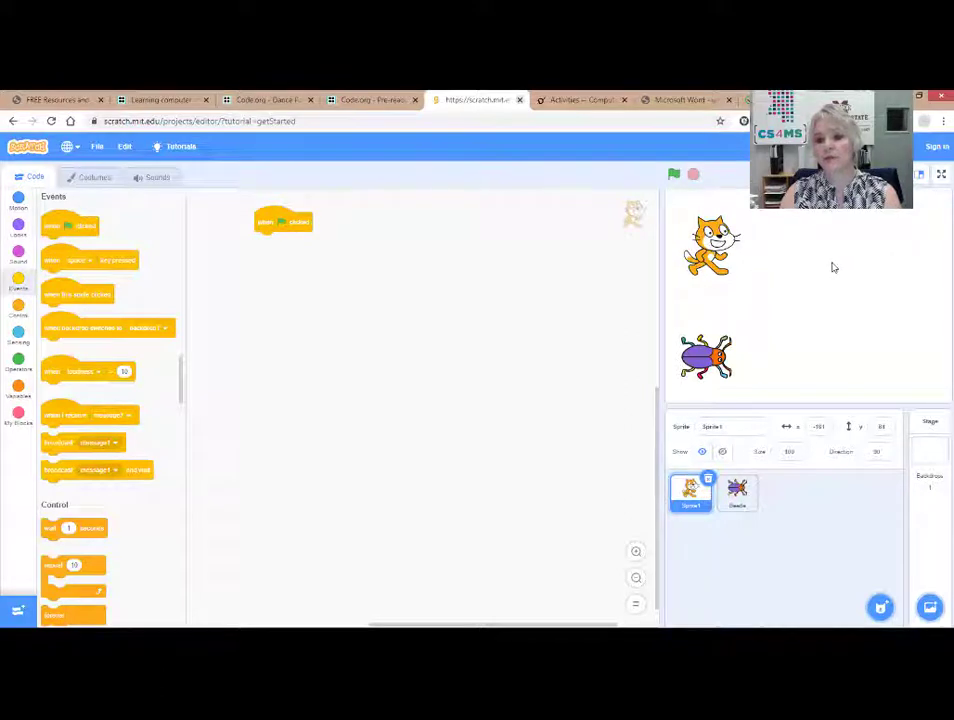
left_click(17, 202)
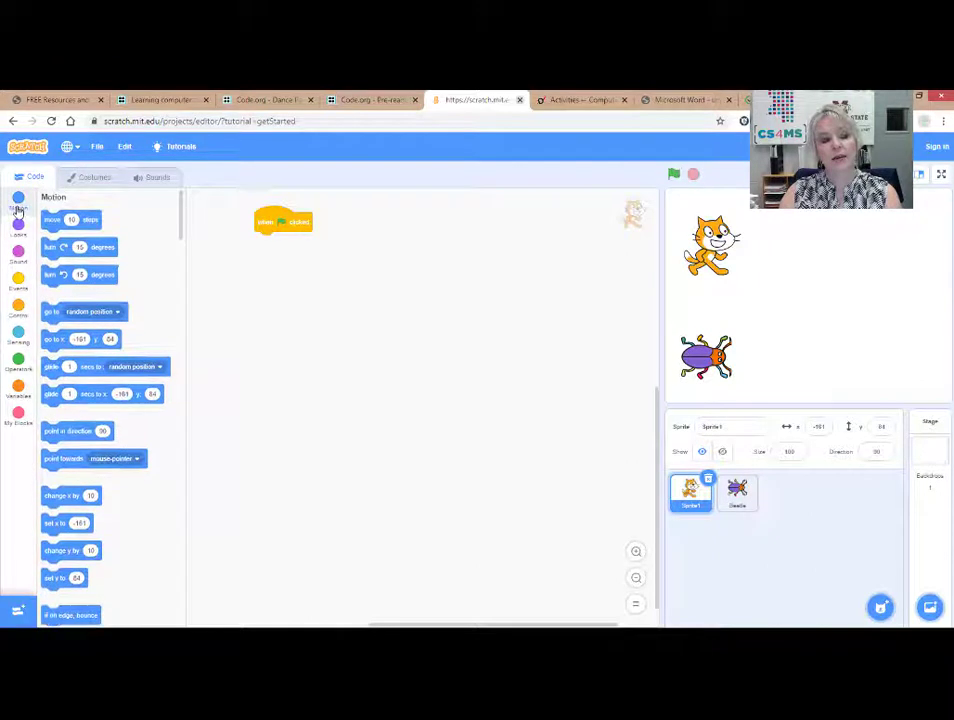
left_click_drag(55, 220, 266, 242)
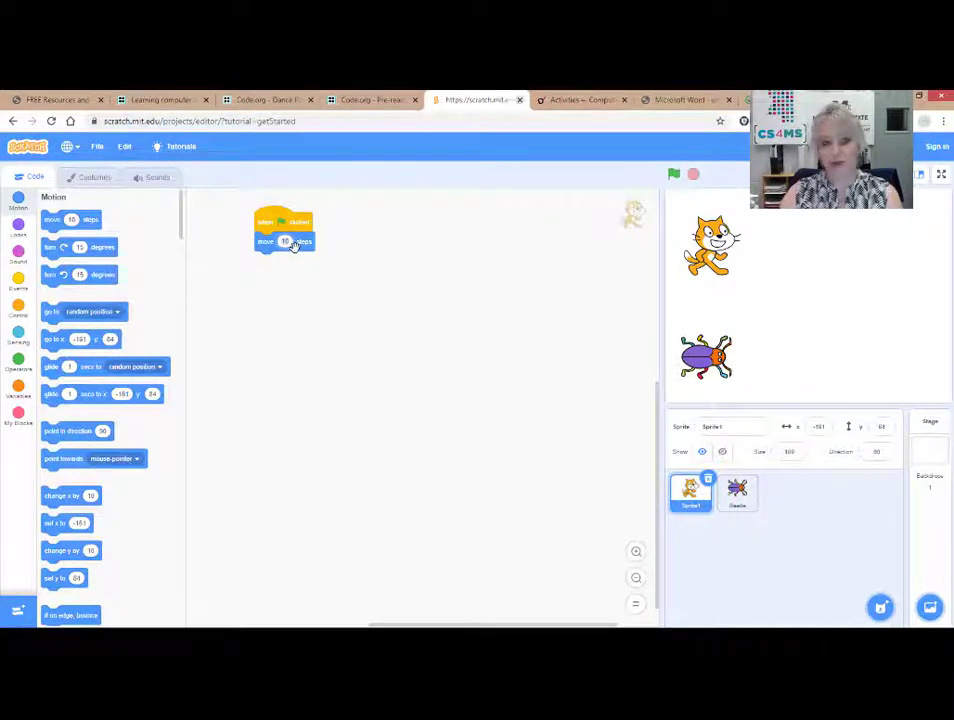
left_click(285, 241)
type("100")
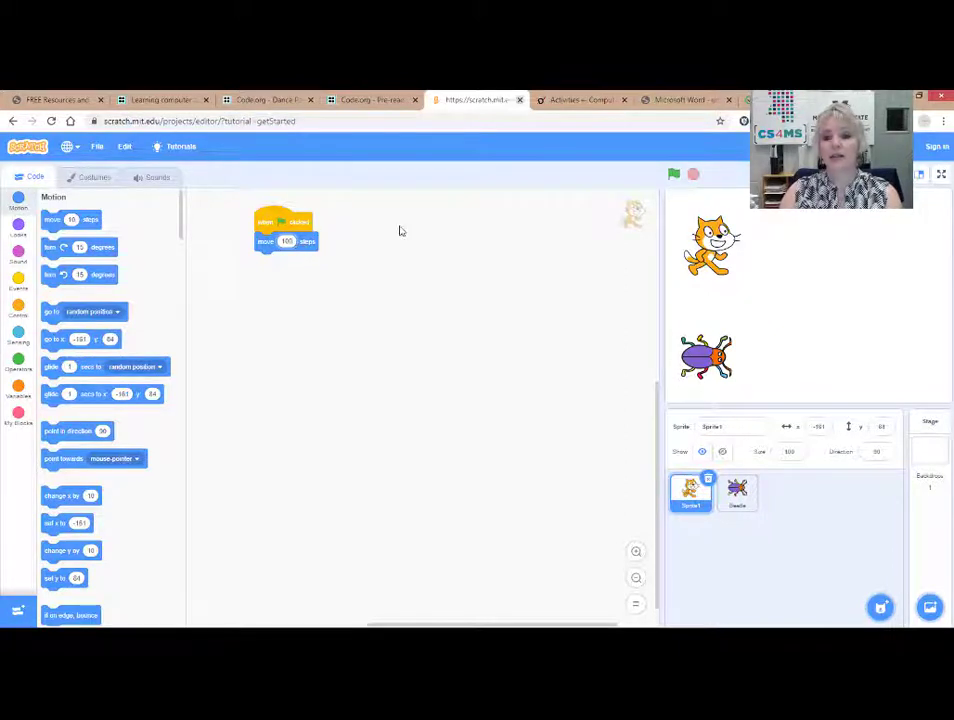
Run the project, drag the cat back left, and select the Beetle sprite
left_click(674, 176)
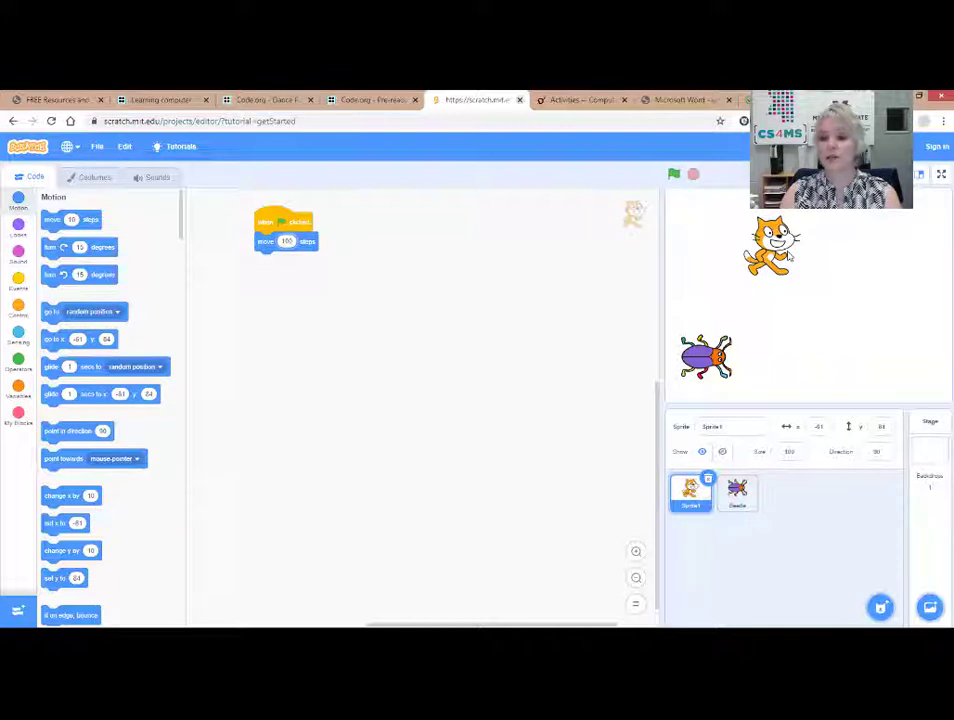
left_click_drag(790, 257, 707, 258)
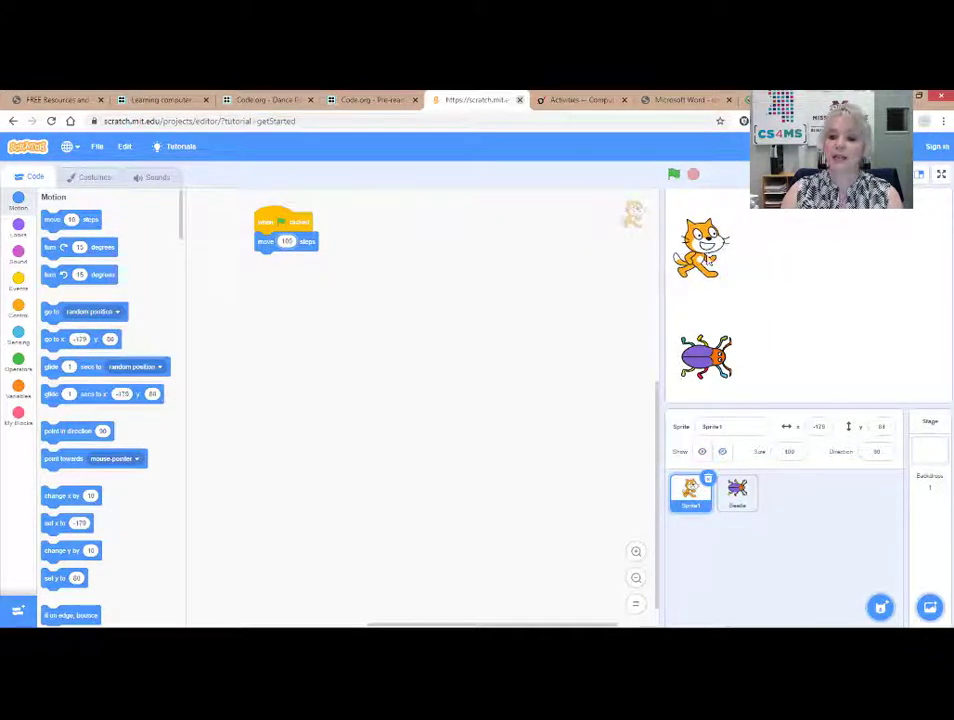
left_click(738, 492)
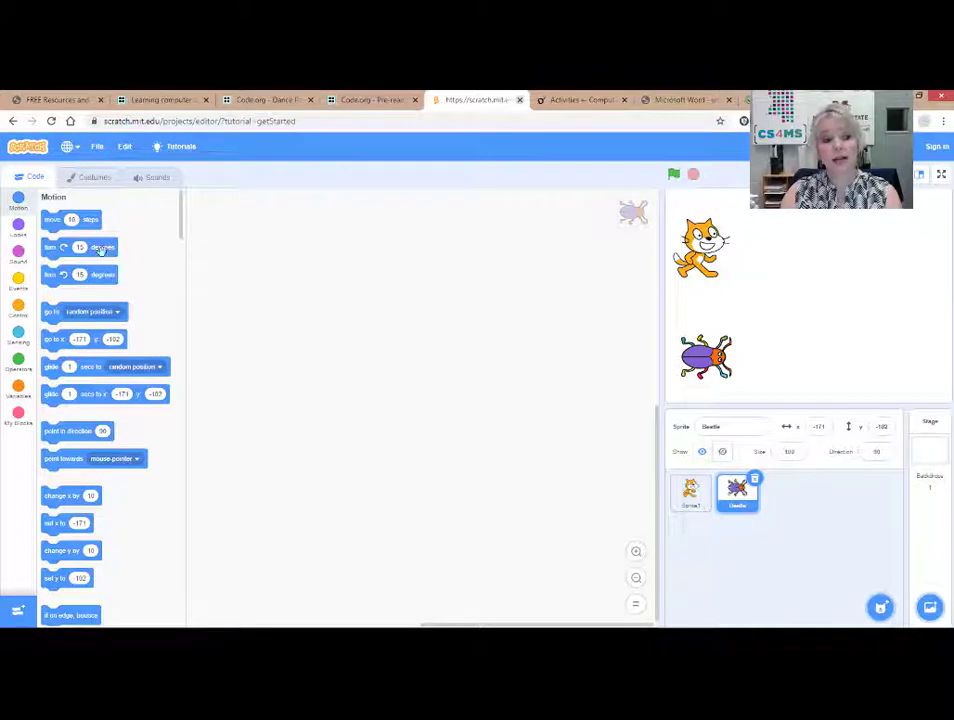
Give the Beetle a when-flag-clicked script that goes to a random position
left_click(17, 280)
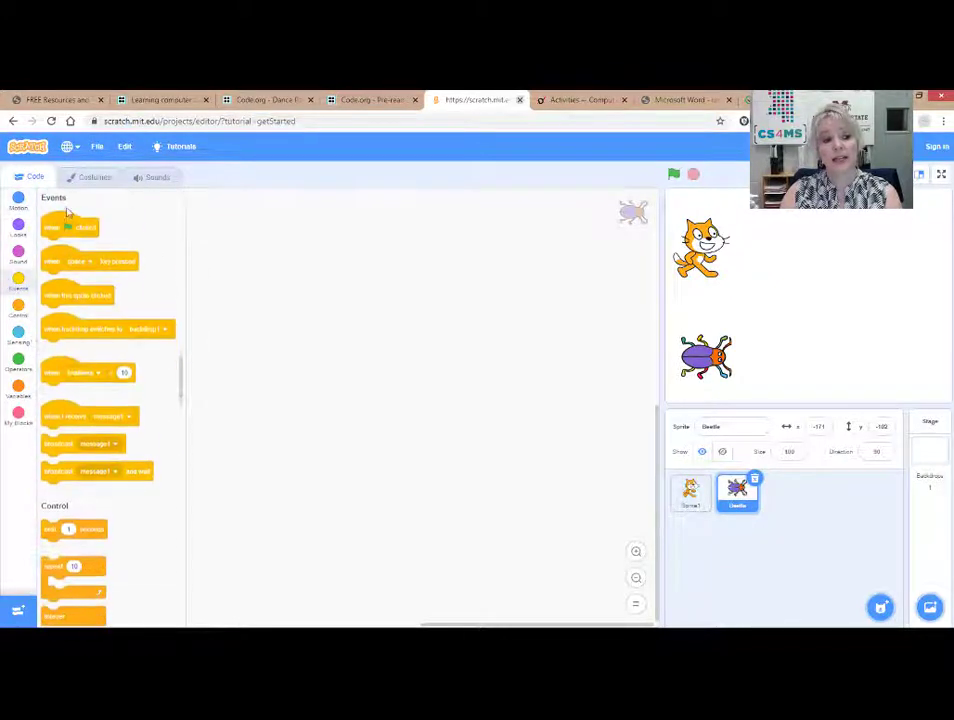
left_click_drag(62, 222, 288, 226)
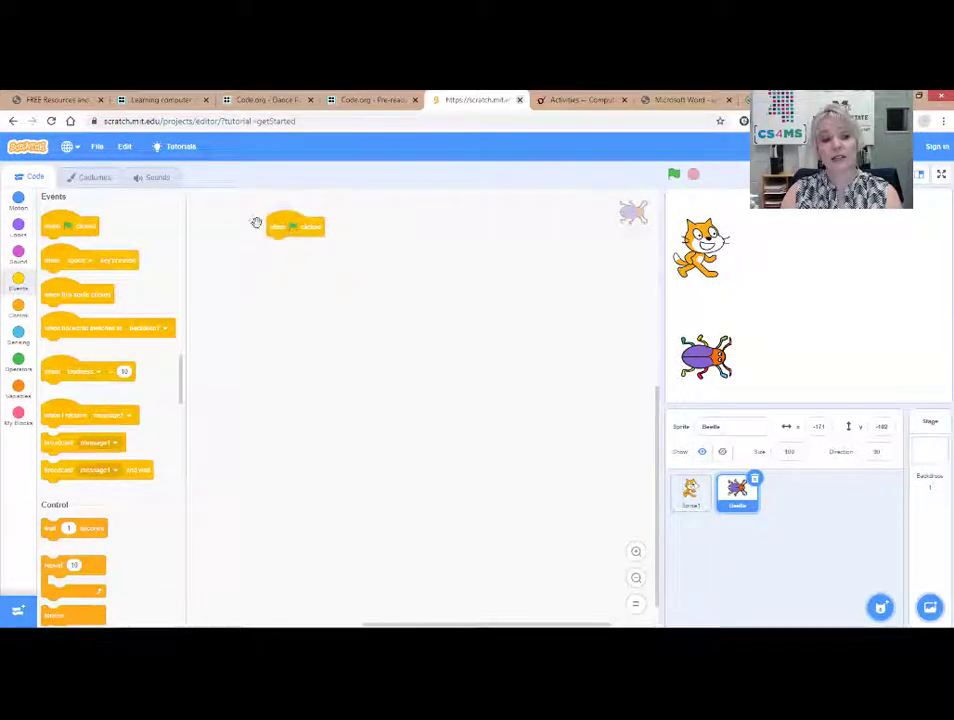
left_click(18, 200)
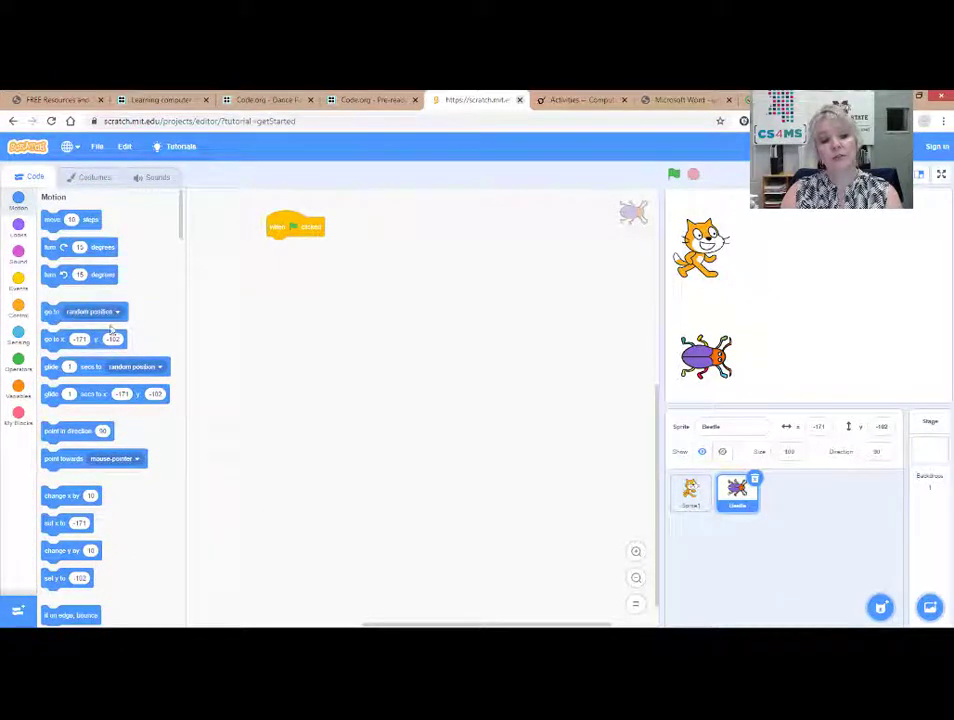
left_click_drag(46, 313, 279, 248)
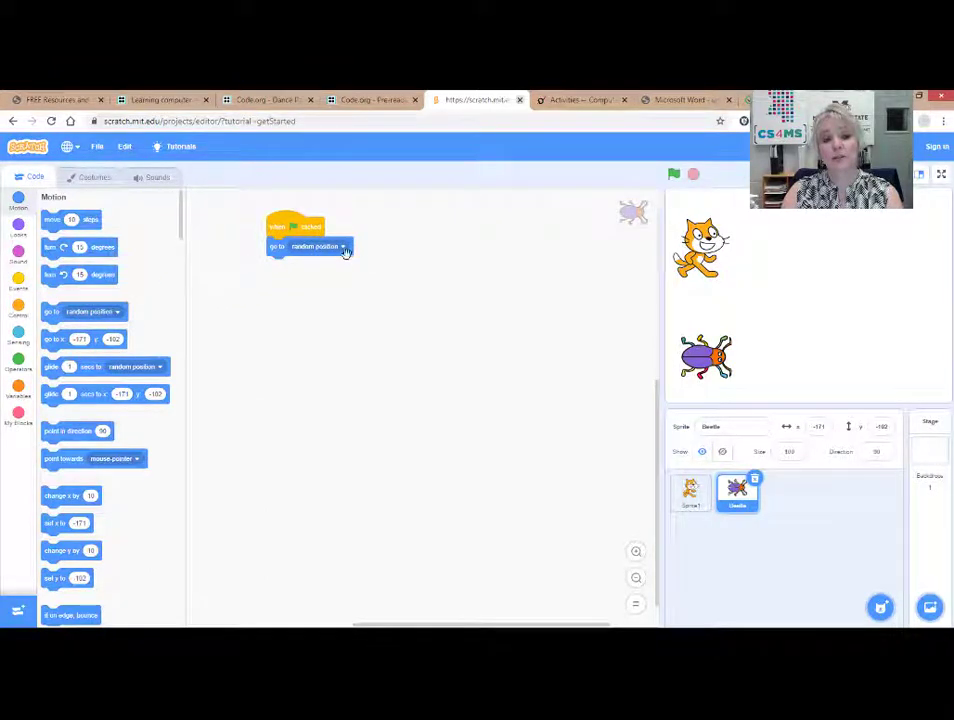
left_click(344, 247)
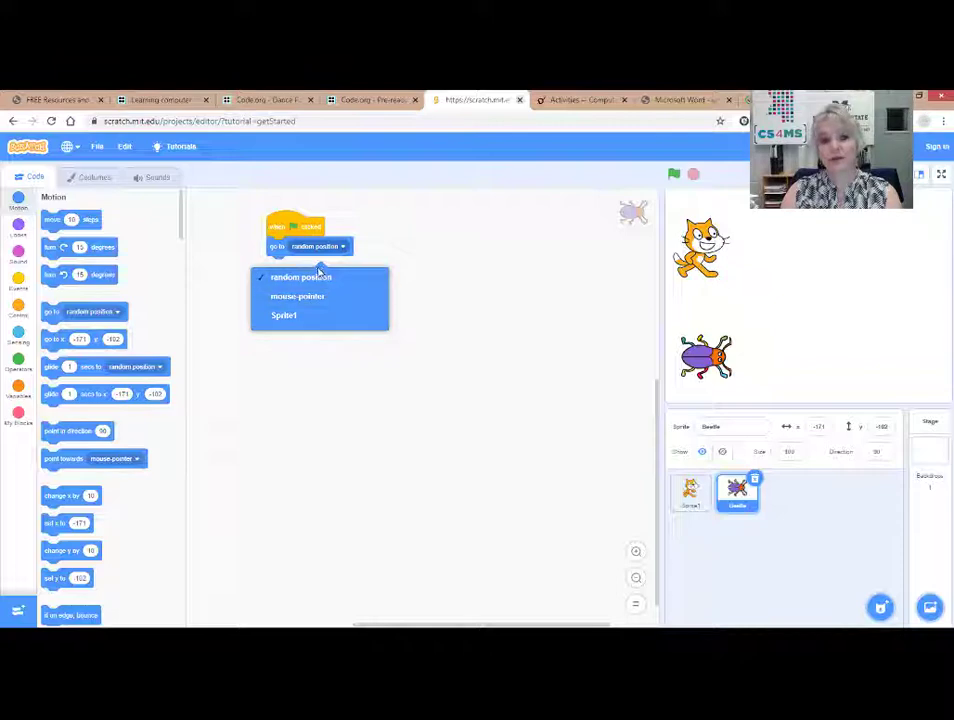
left_click(454, 270)
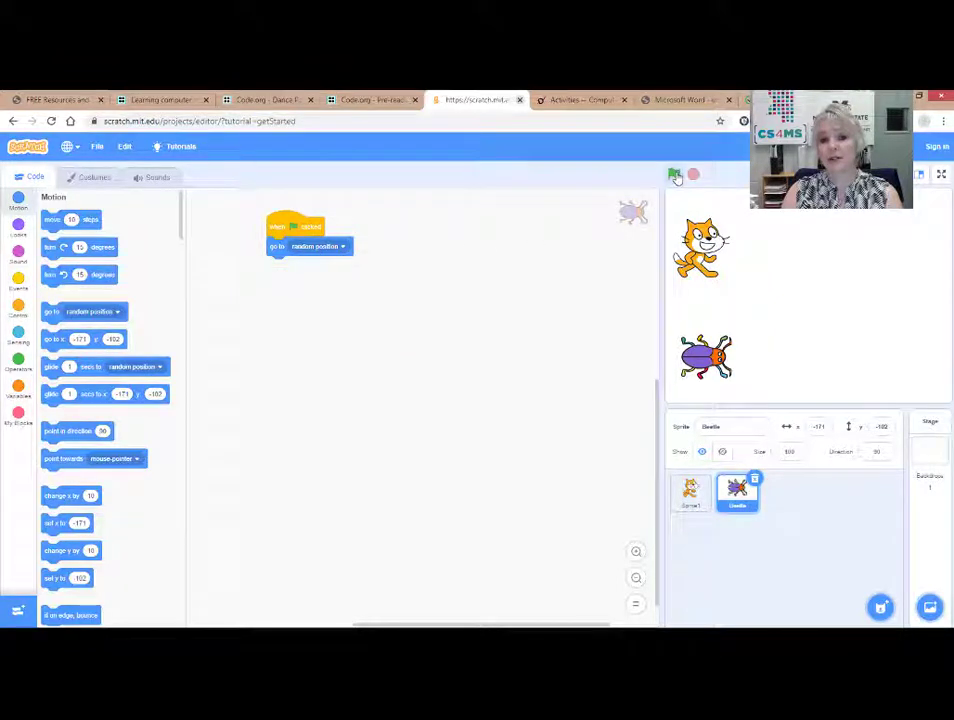
Run the project twice, repositioning the beetle and cat on the stage
left_click(675, 176)
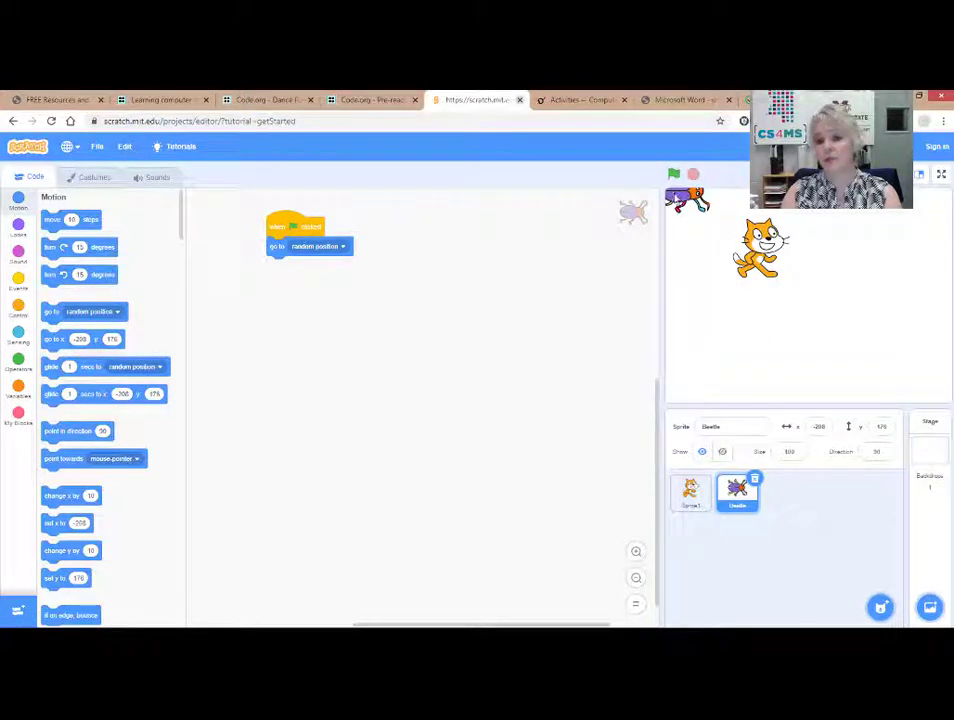
left_click_drag(689, 200, 698, 356)
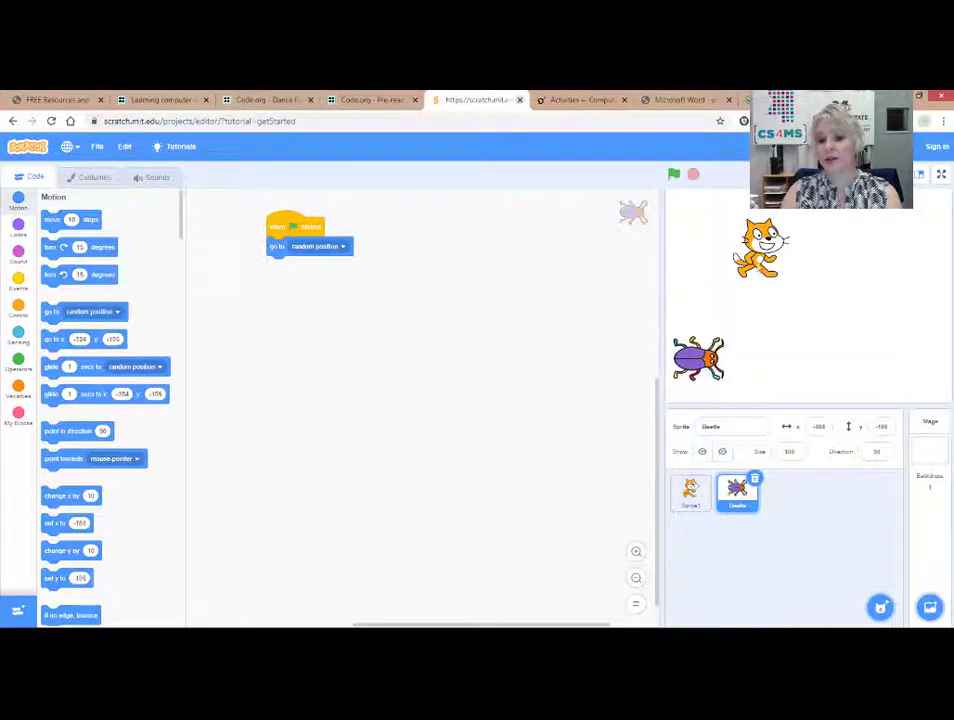
left_click_drag(706, 280, 669, 291)
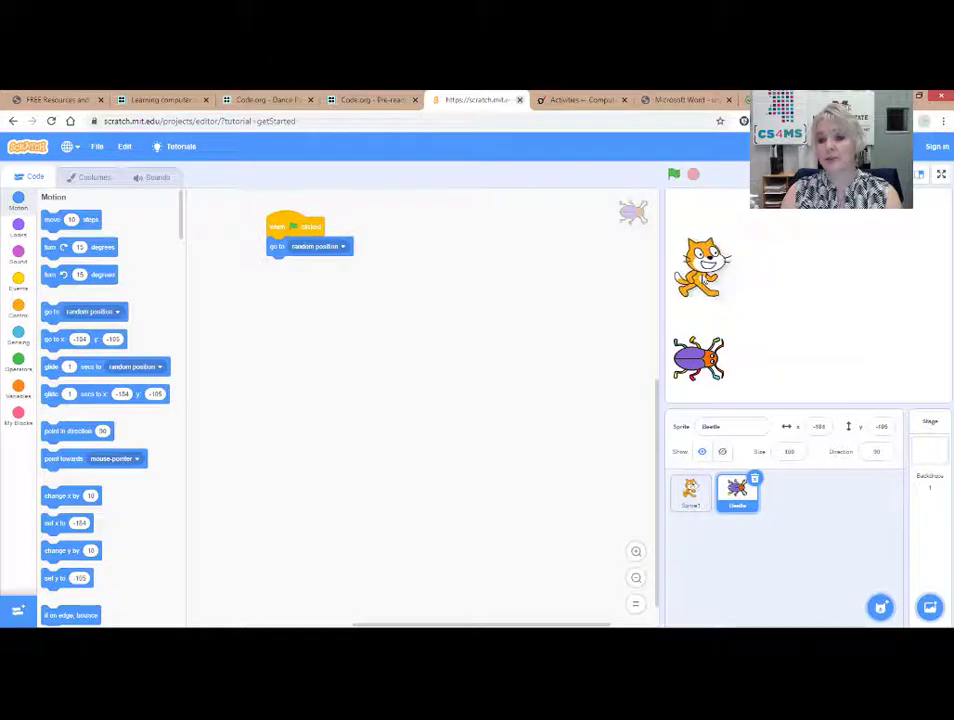
left_click(674, 175)
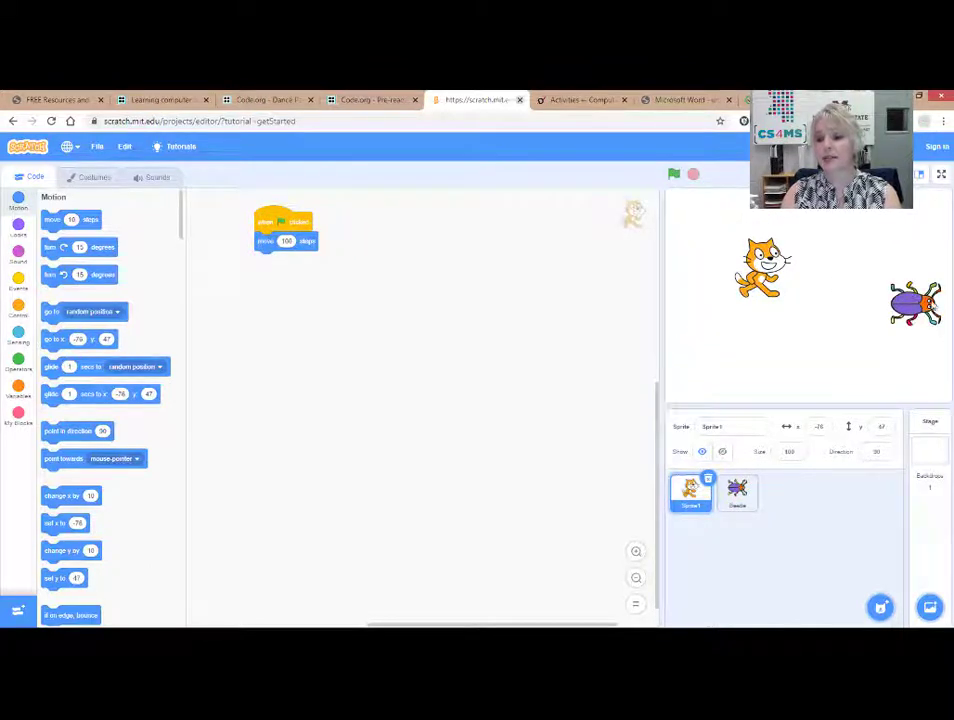
left_click_drag(762, 268, 705, 258)
left_click_drag(914, 303, 704, 332)
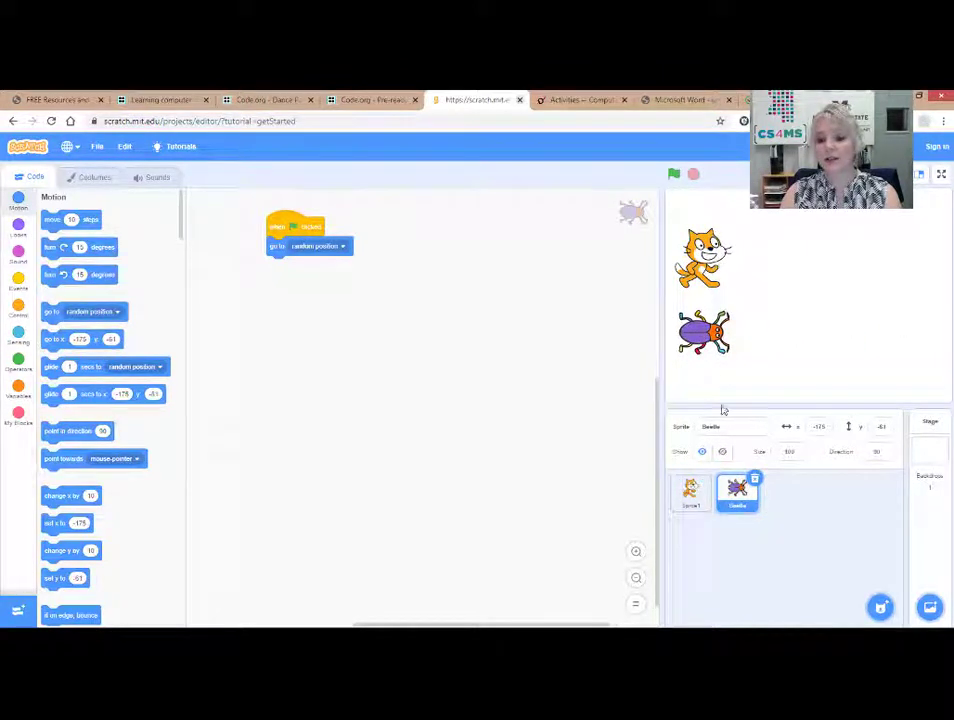
Make the cat say Hello! after its move block
left_click(699, 500)
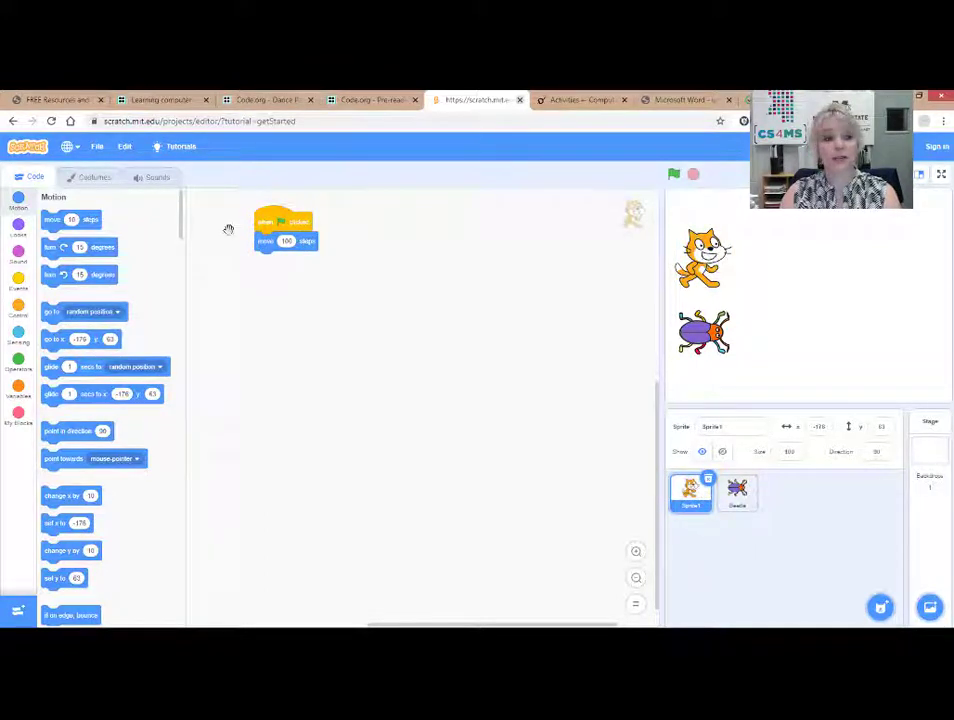
left_click(18, 228)
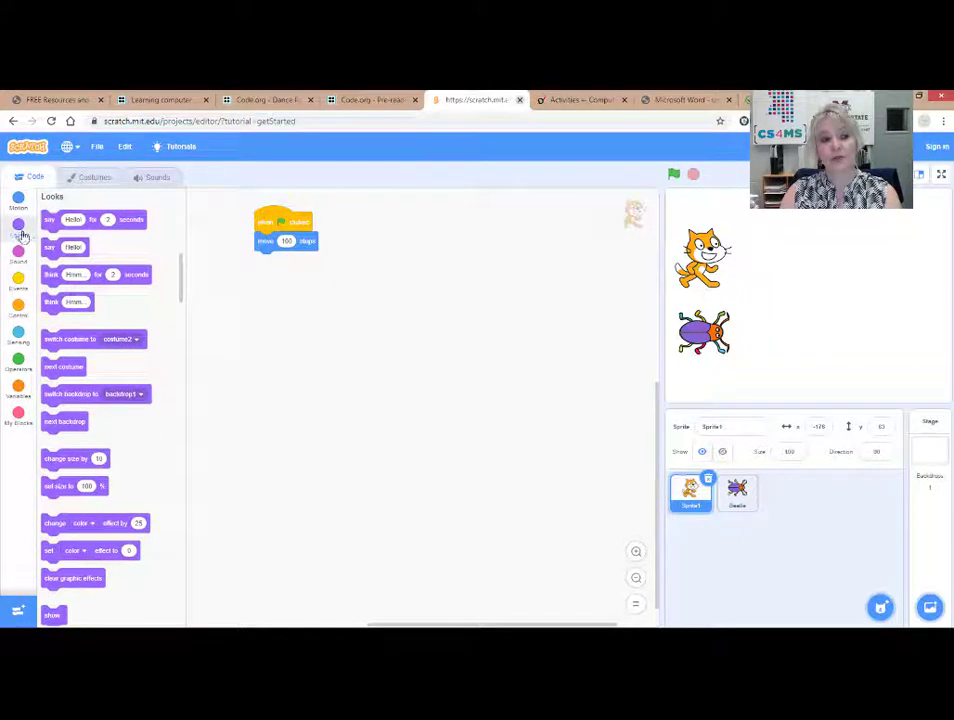
left_click_drag(48, 221, 262, 261)
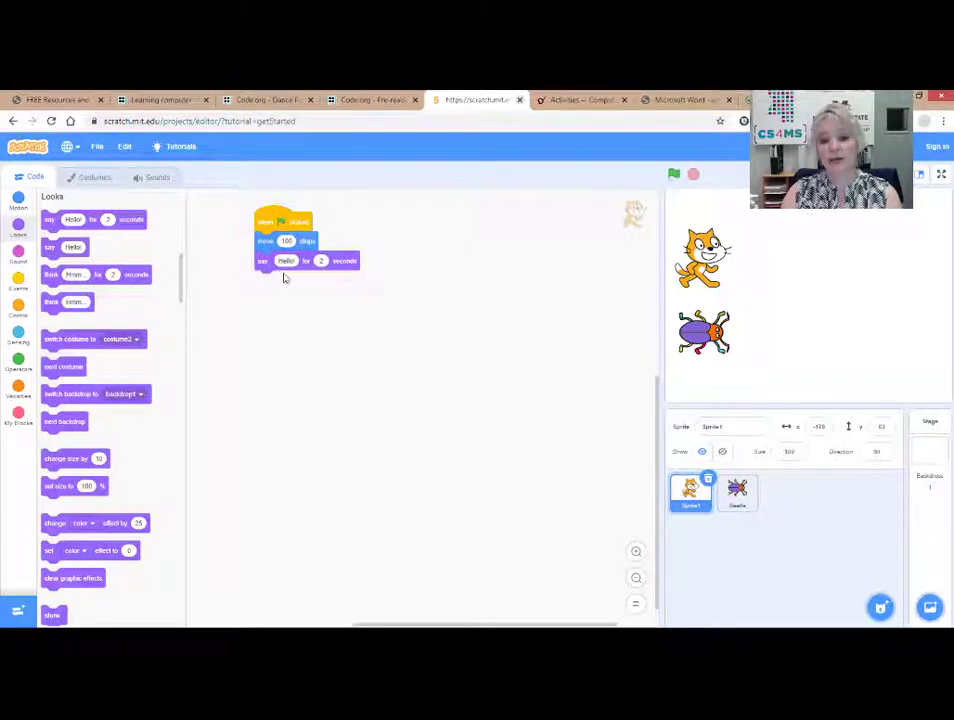
Add a say "How are you?" for 2 seconds block to the Beetle and run it
left_click(746, 498)
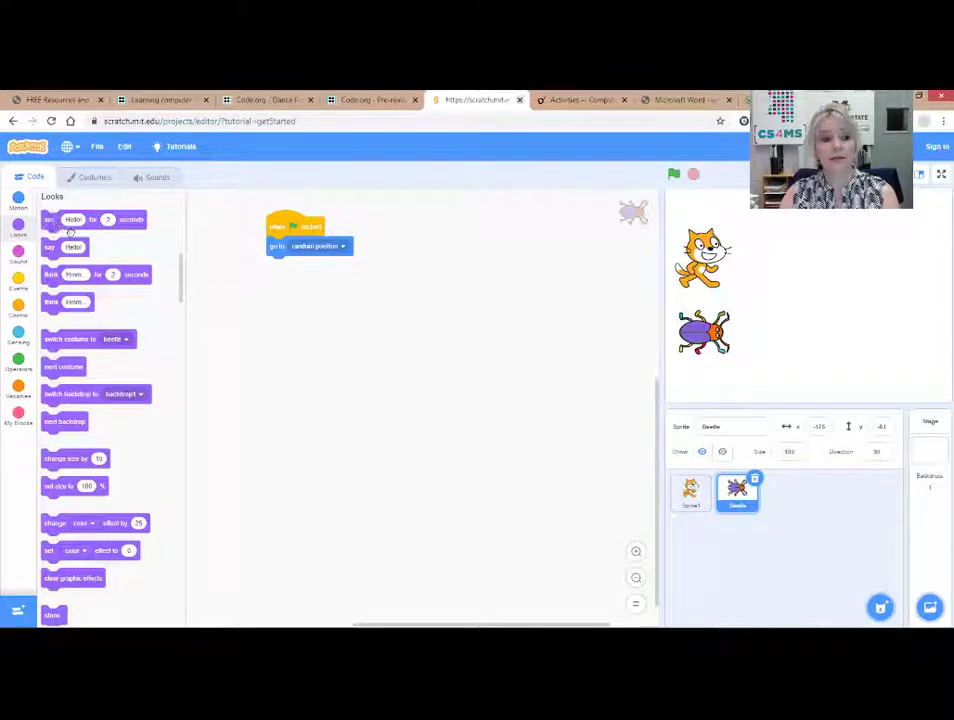
left_click_drag(52, 222, 297, 268)
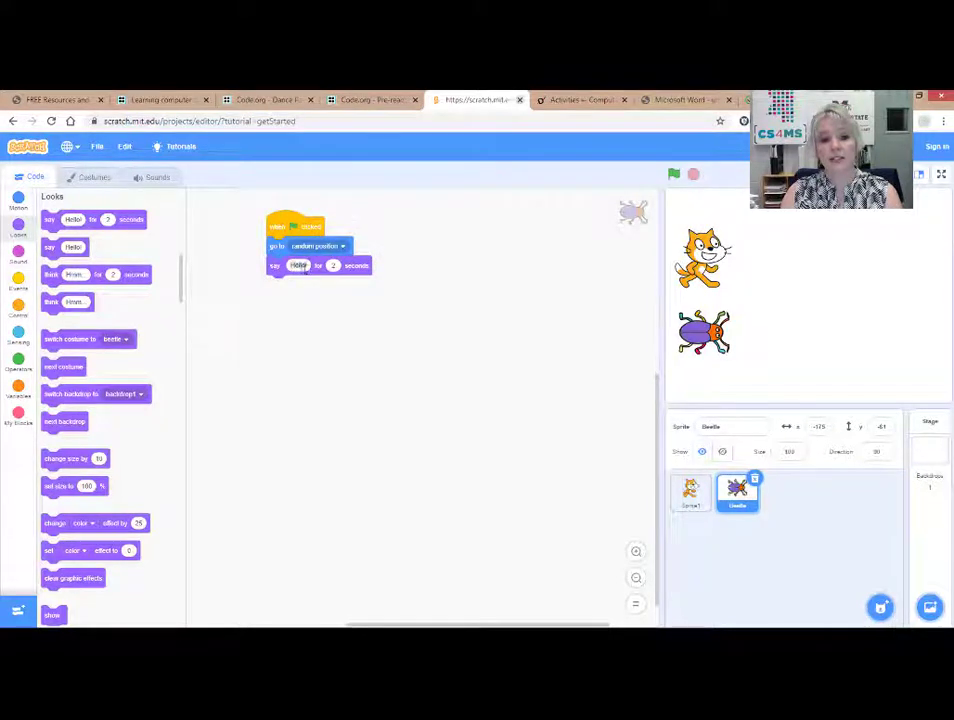
left_click(298, 265)
key("BackSpace")
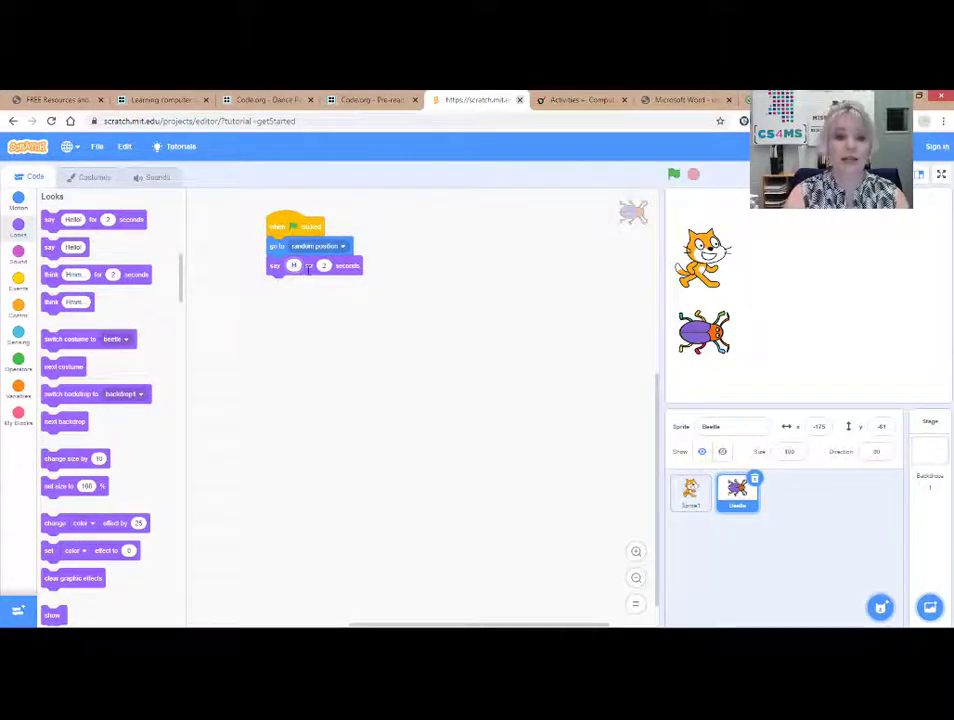
type("How are you")
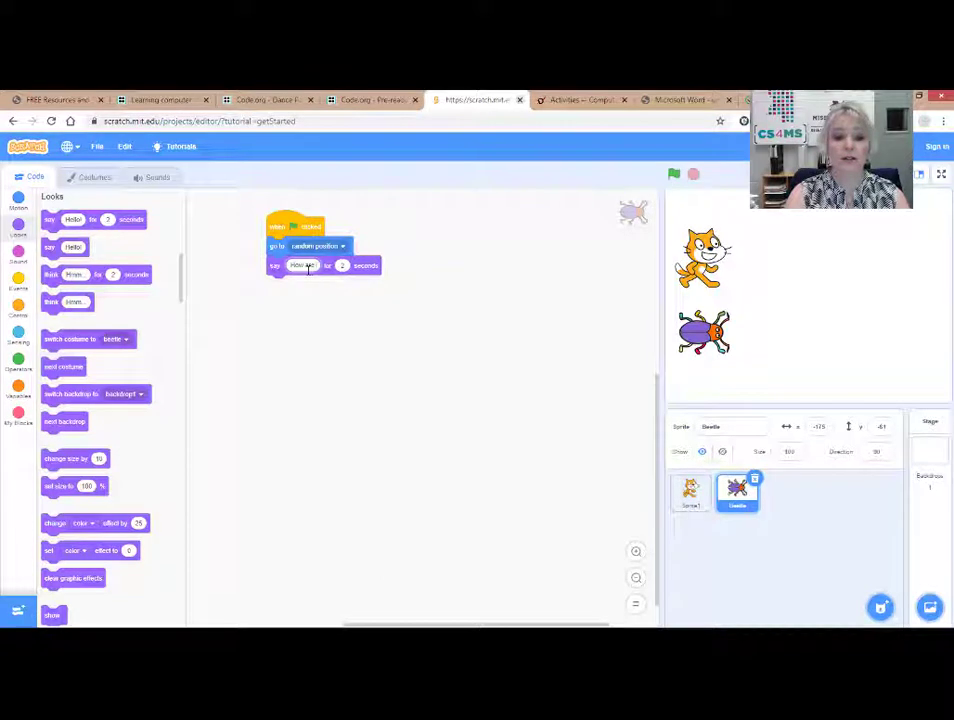
type("?")
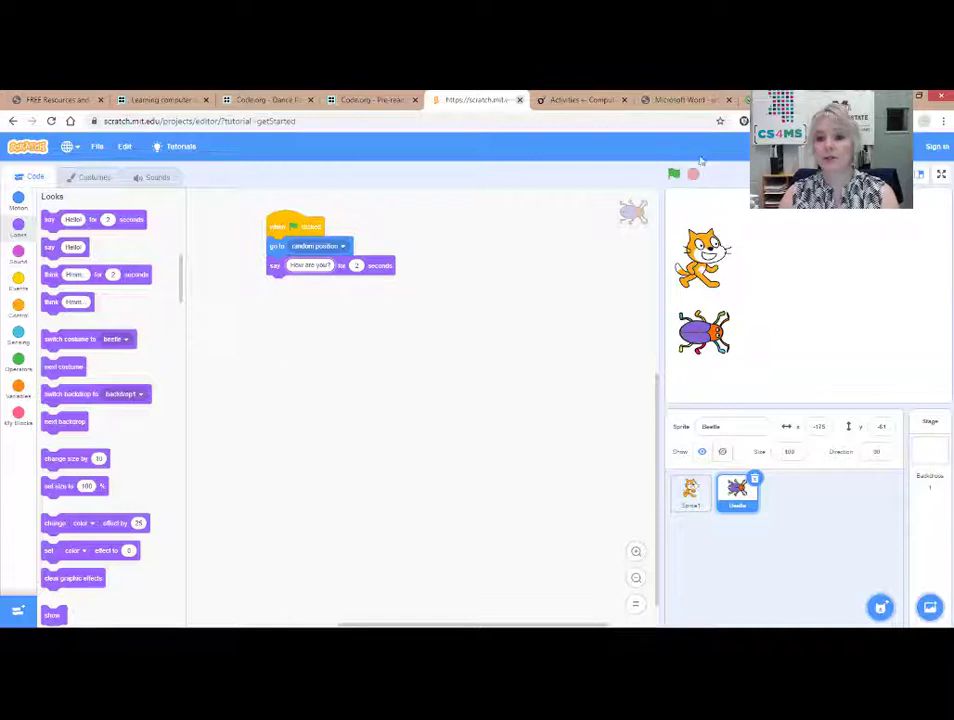
left_click(674, 174)
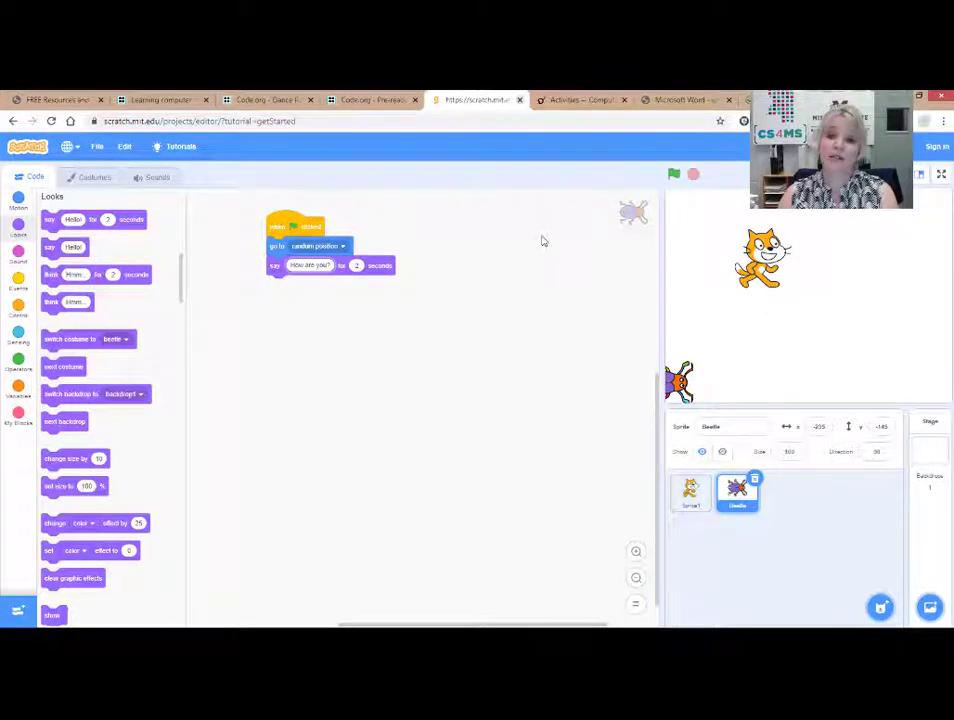
Browse the CS Unplugged Activities categories, from Data: Representing Information through Community Activities
left_click(566, 101)
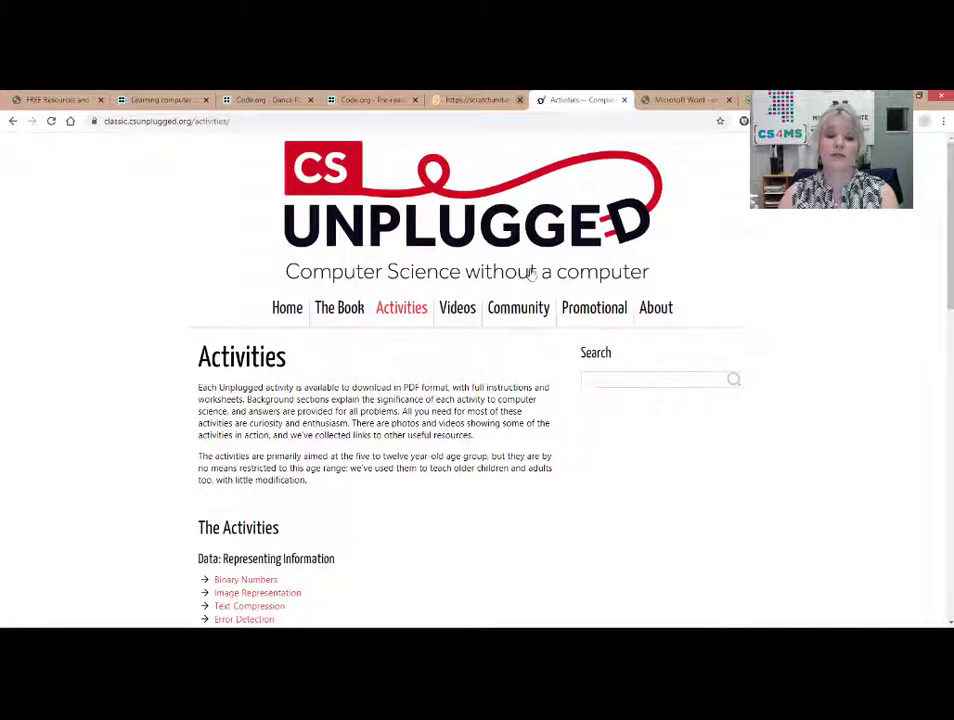
mouse_move(405, 330)
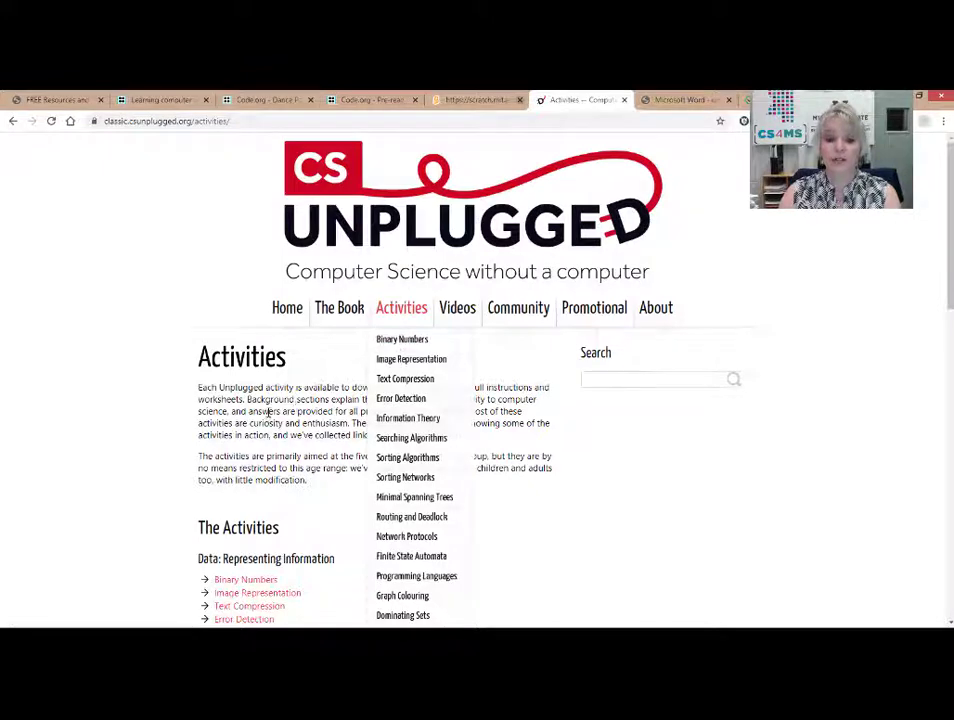
scroll(268, 412, "down", 3)
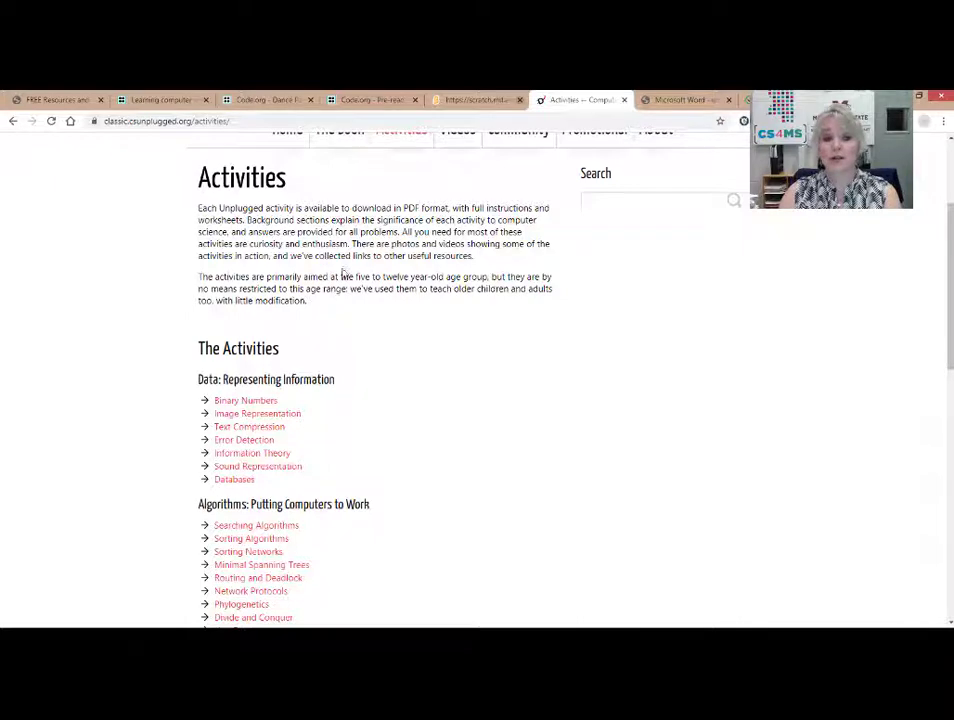
scroll(339, 273, "up", 1)
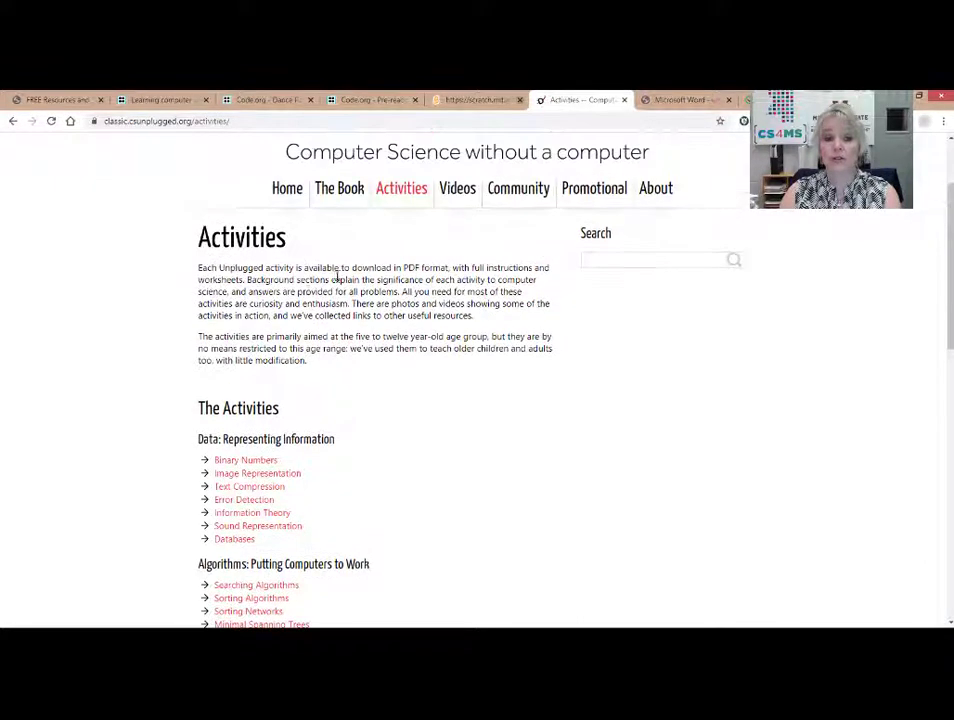
scroll(298, 297, "down", 3)
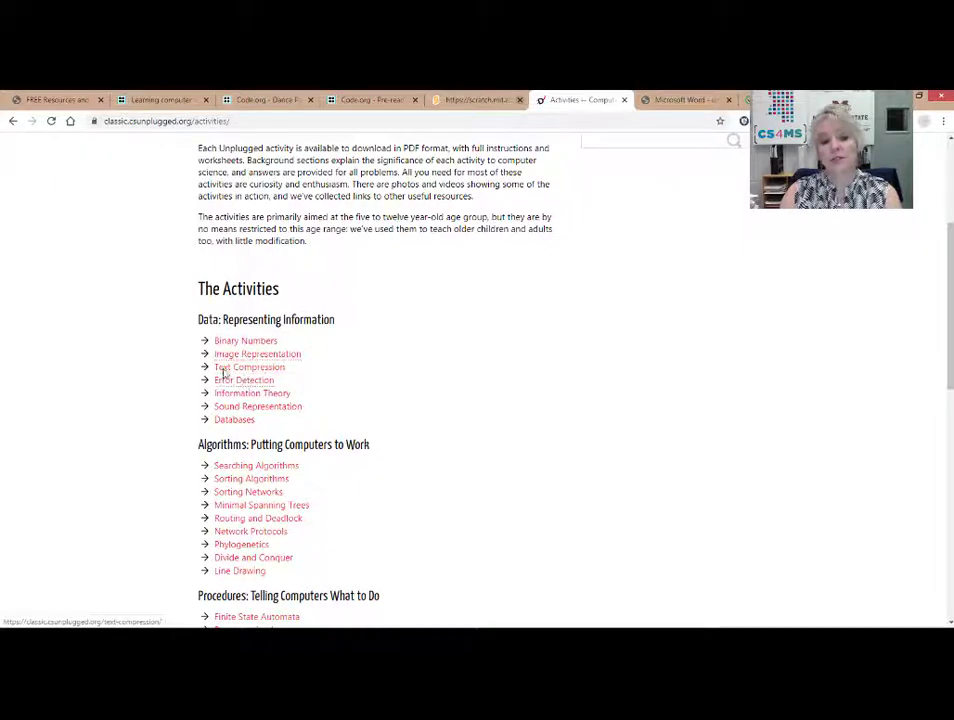
scroll(285, 358, "down", 1)
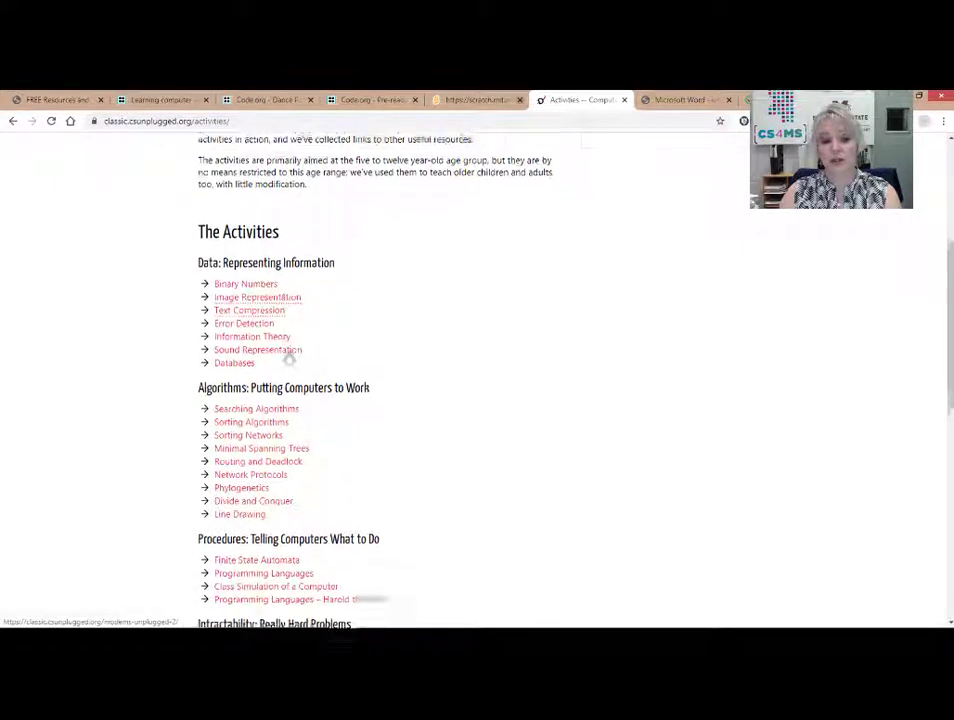
scroll(288, 358, "down", 9)
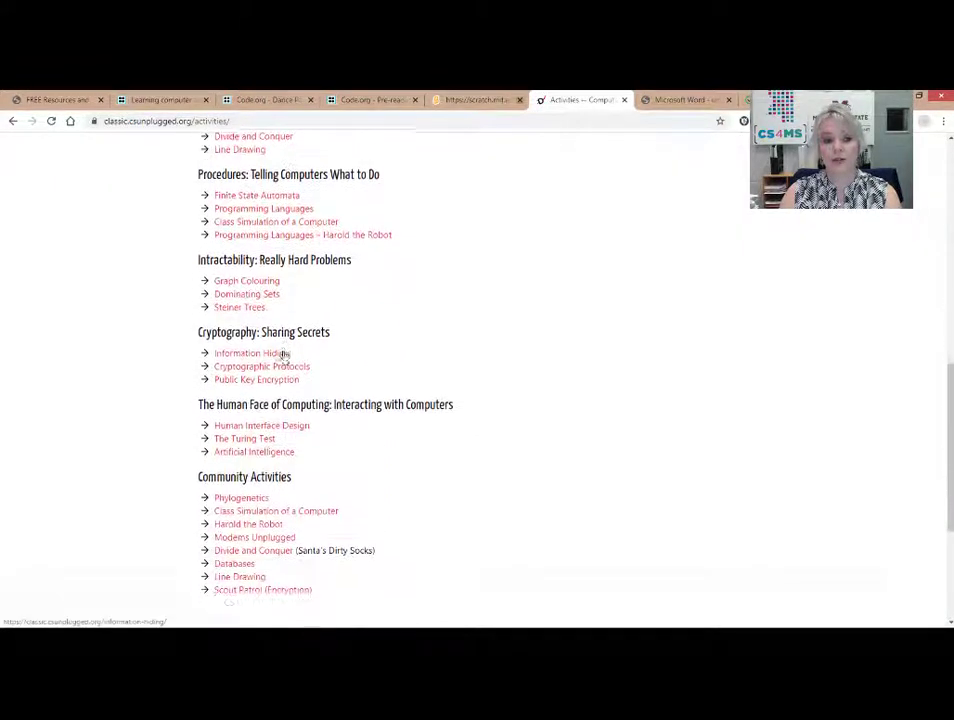
scroll(285, 355, "down", 3)
scroll(284, 356, "up", 7)
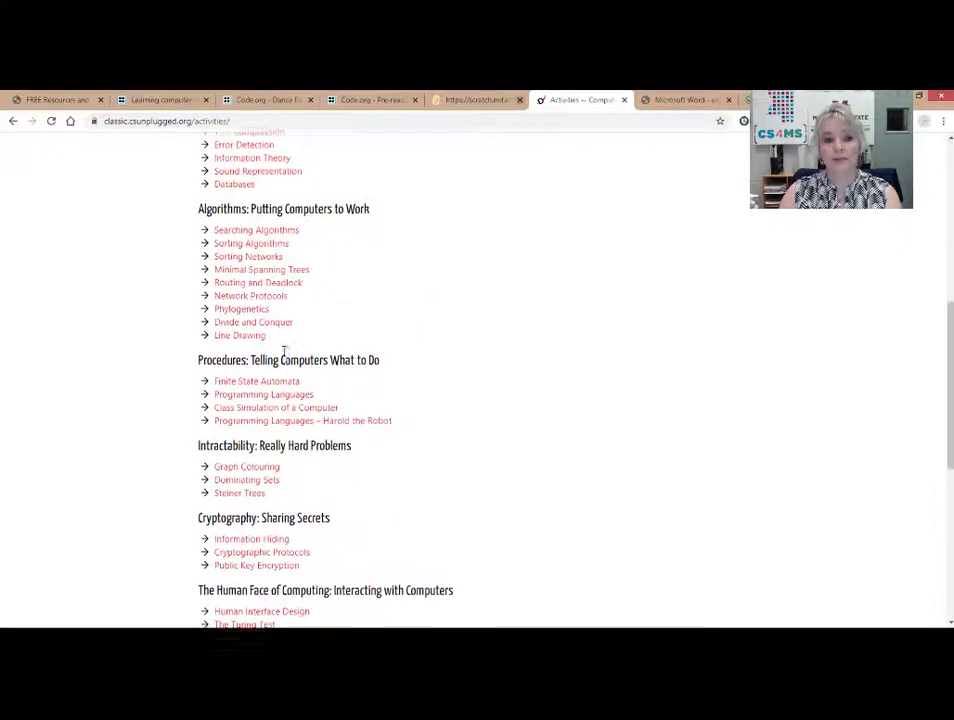
scroll(285, 350, "up", 6)
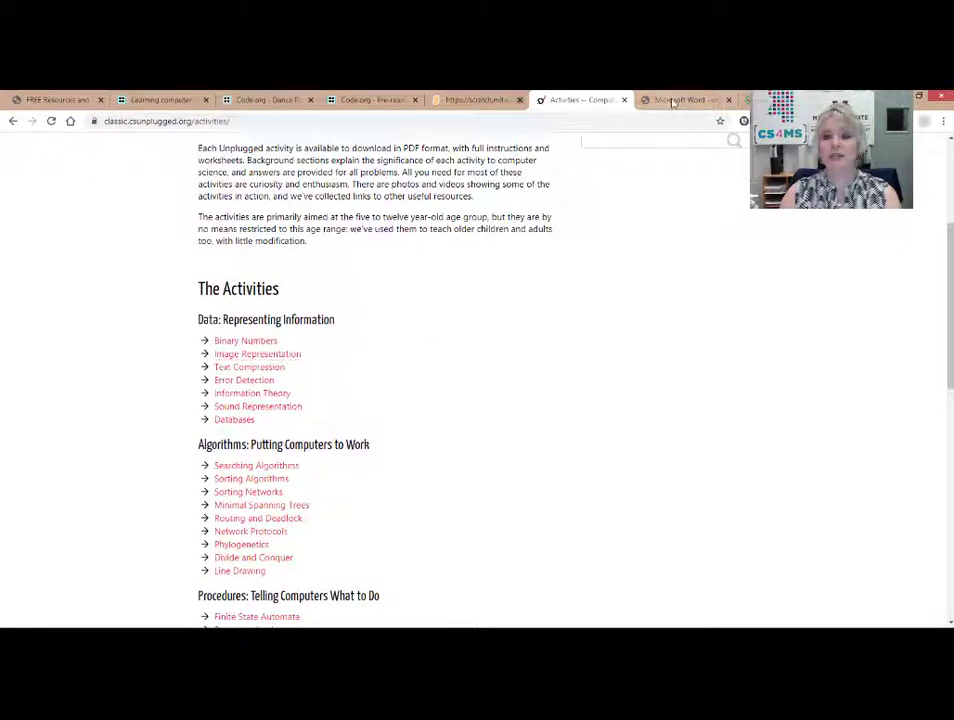
Read through the "You can say that again!" text compression PDF down to the Banana example
left_click(673, 101)
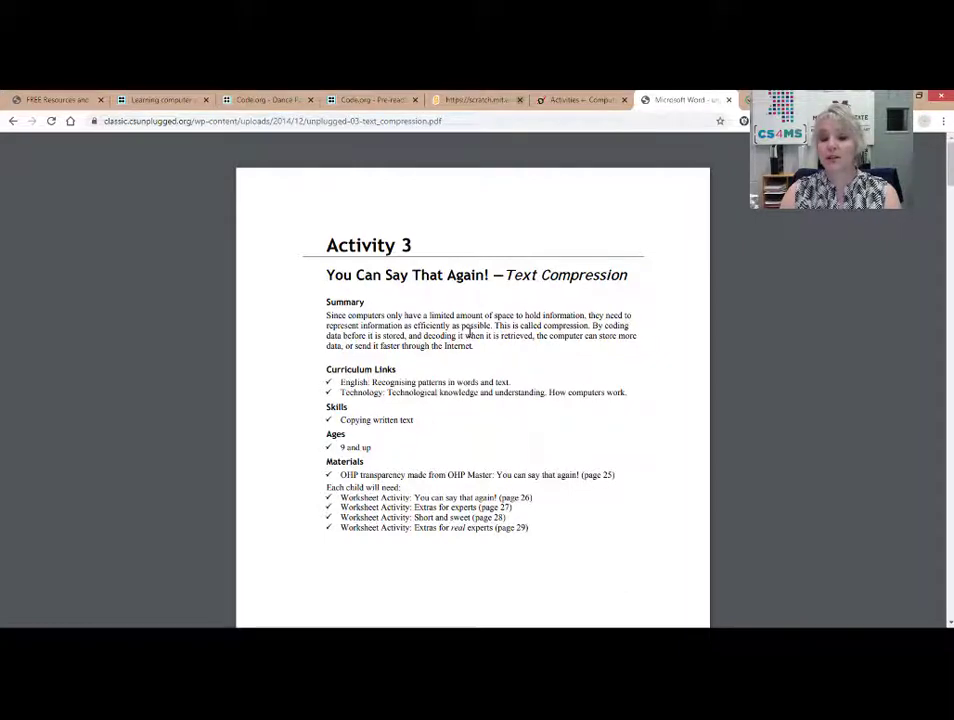
scroll(465, 352, "down", 10)
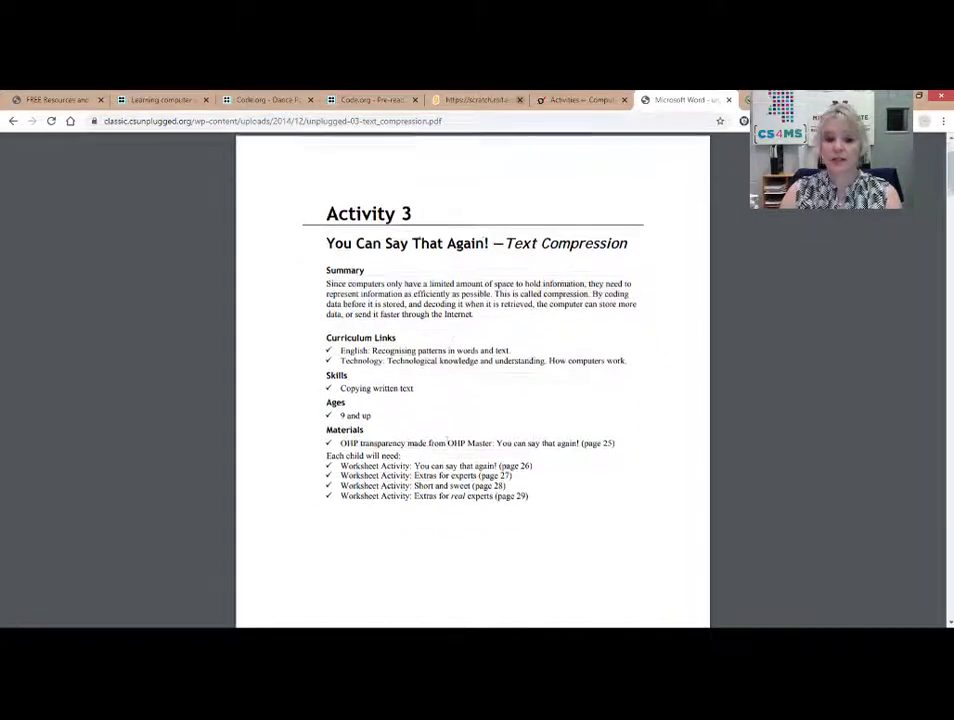
scroll(436, 373, "down", 5)
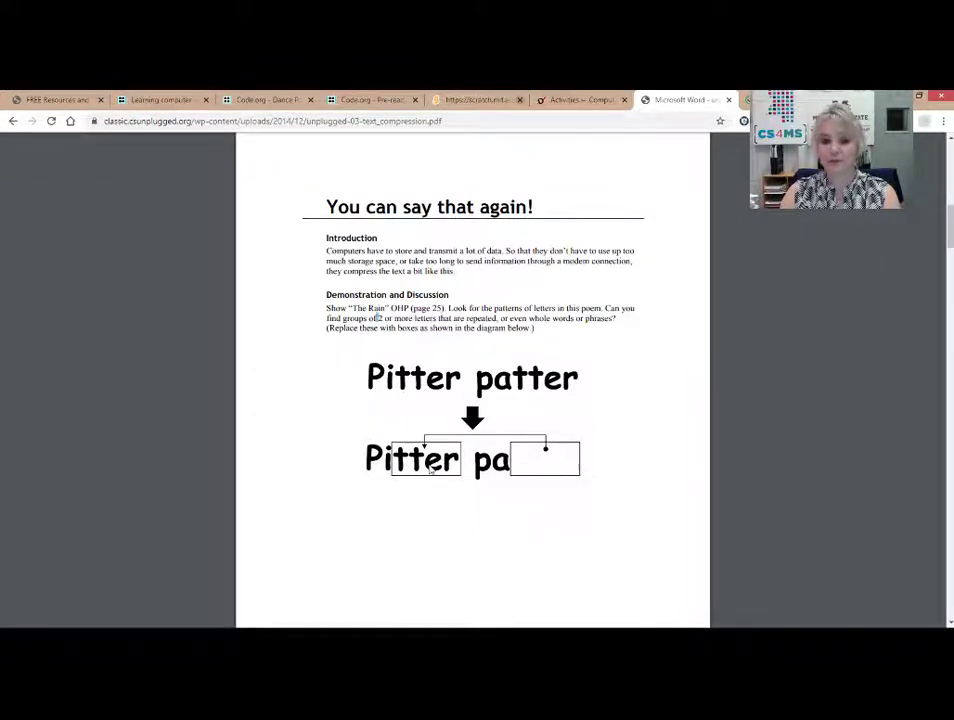
scroll(430, 467, "down", 5)
scroll(430, 467, "down", 5)
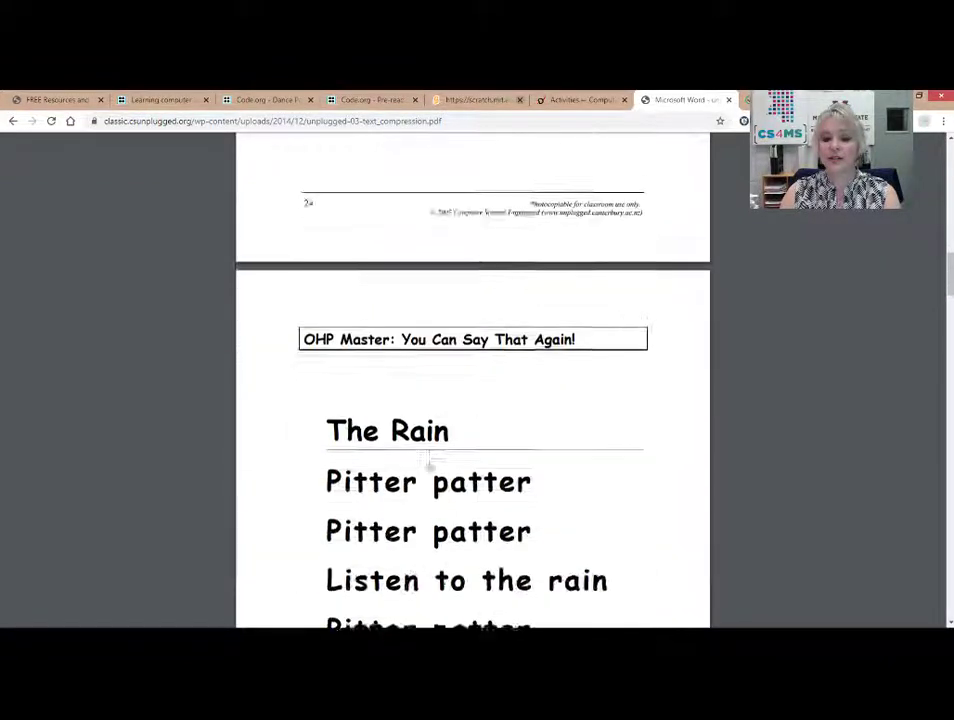
scroll(430, 467, "down", 6)
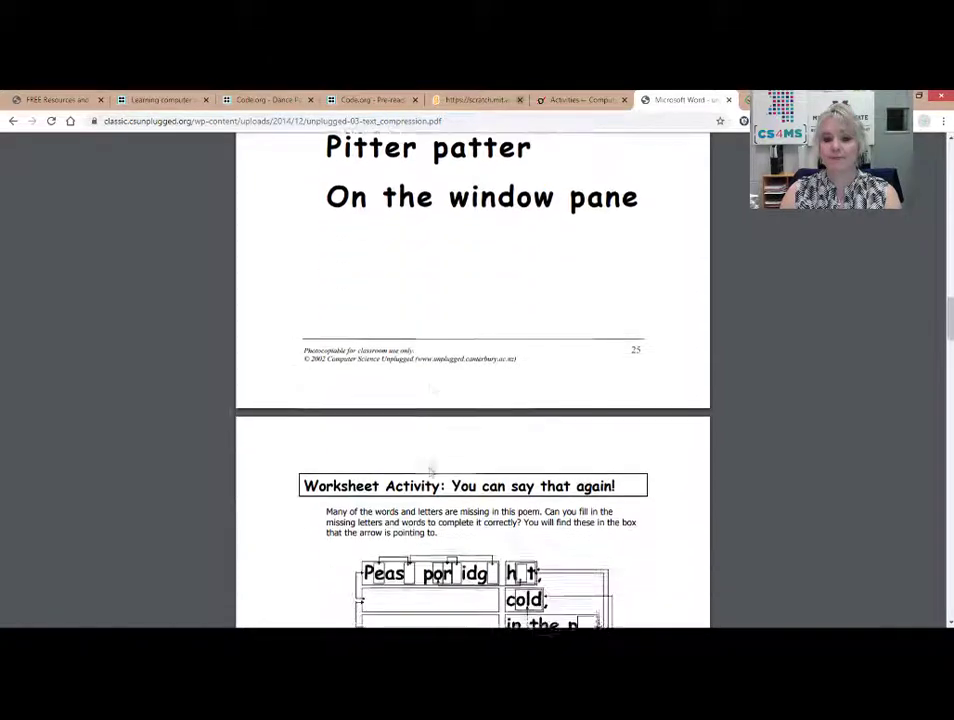
scroll(411, 466, "down", 6)
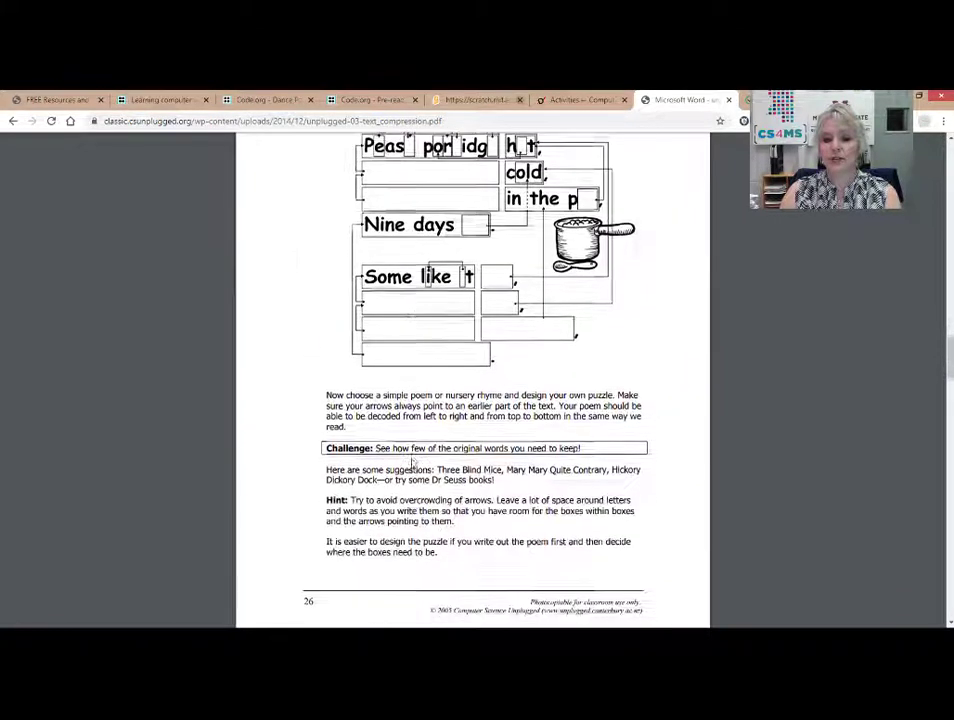
scroll(414, 459, "down", 4)
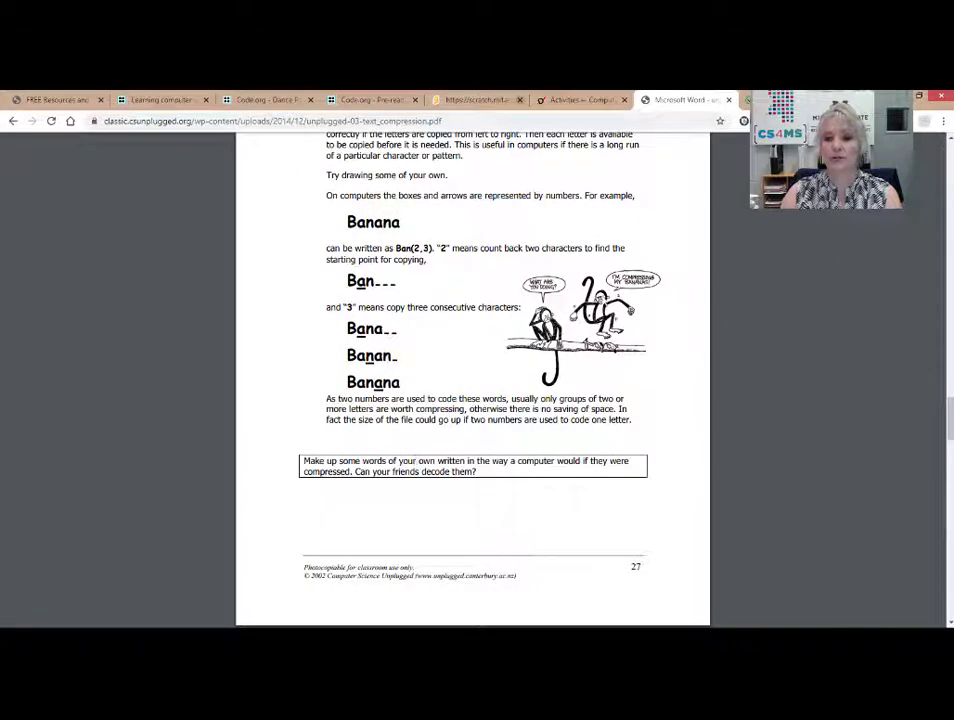
Scroll through the Common Sense Media article's morning and midday math, reading and PE resources
left_click(790, 99)
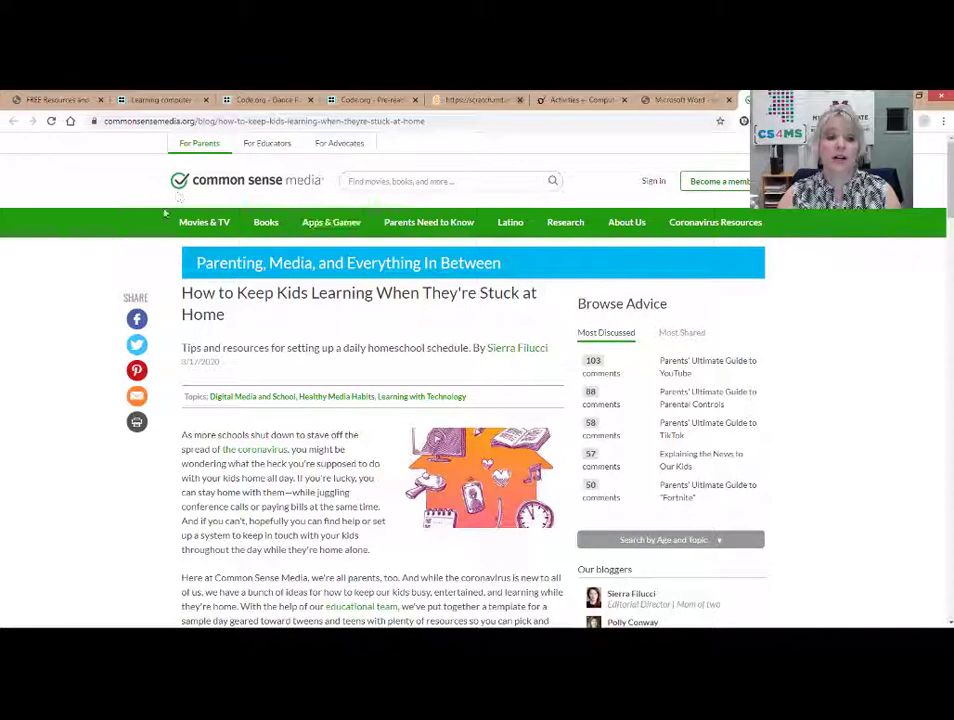
mouse_move(202, 224)
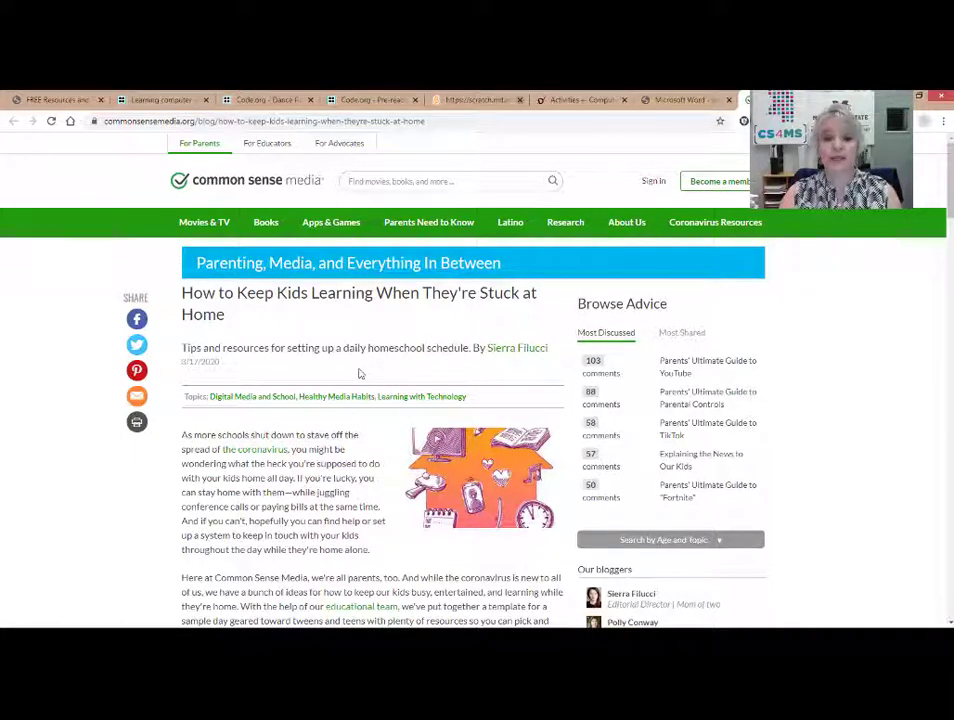
scroll(291, 368, "down", 1)
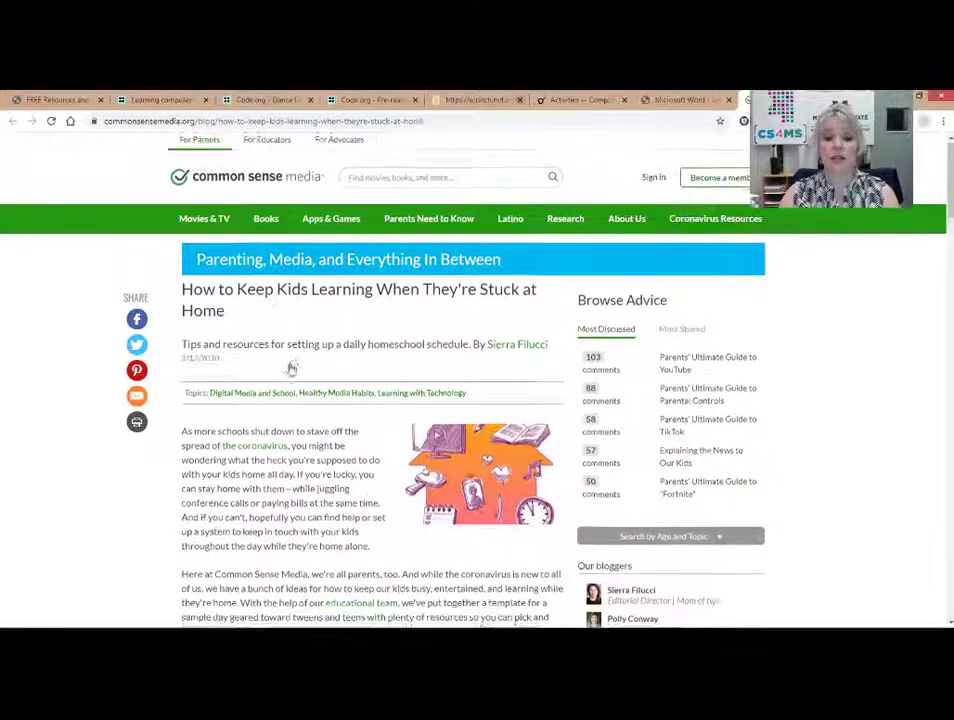
scroll(291, 368, "down", 3)
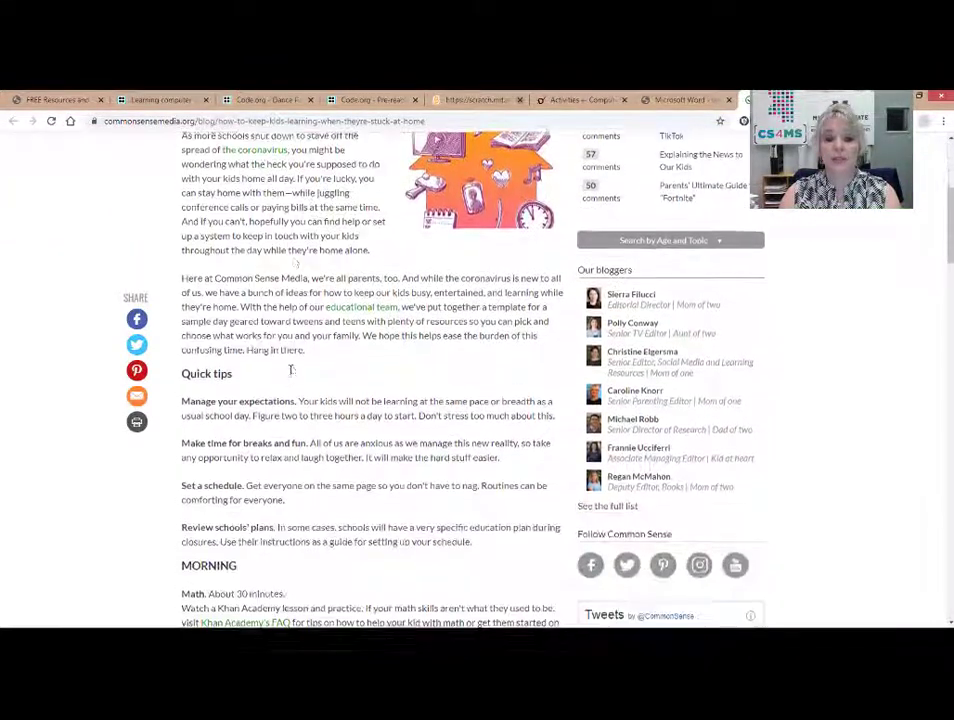
scroll(291, 368, "down", 3)
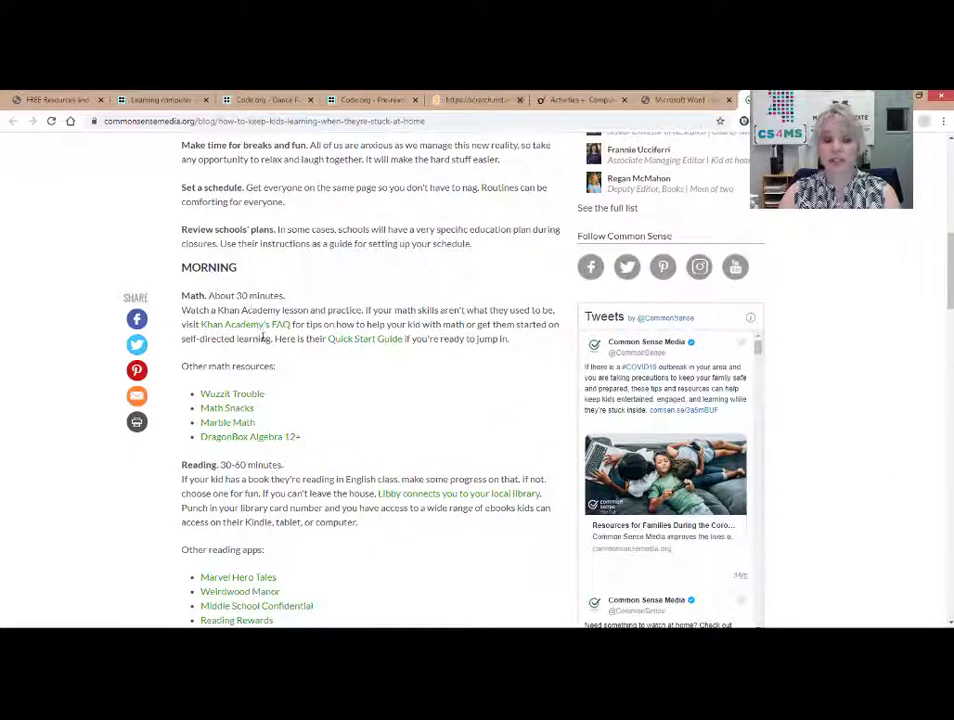
scroll(250, 300, "down", 1)
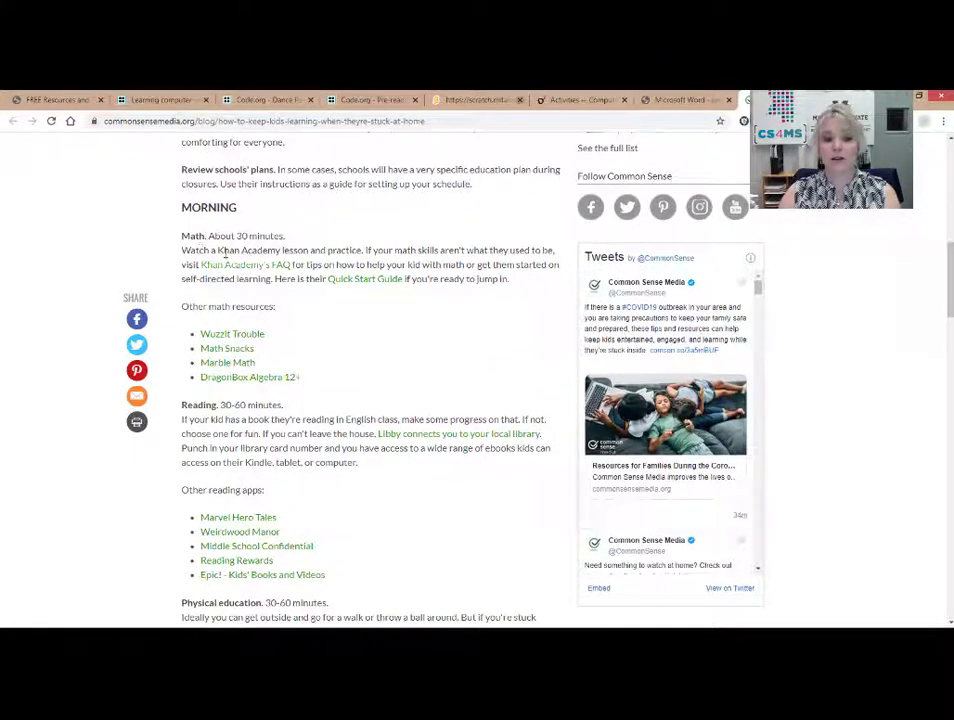
scroll(253, 300, "down", 2)
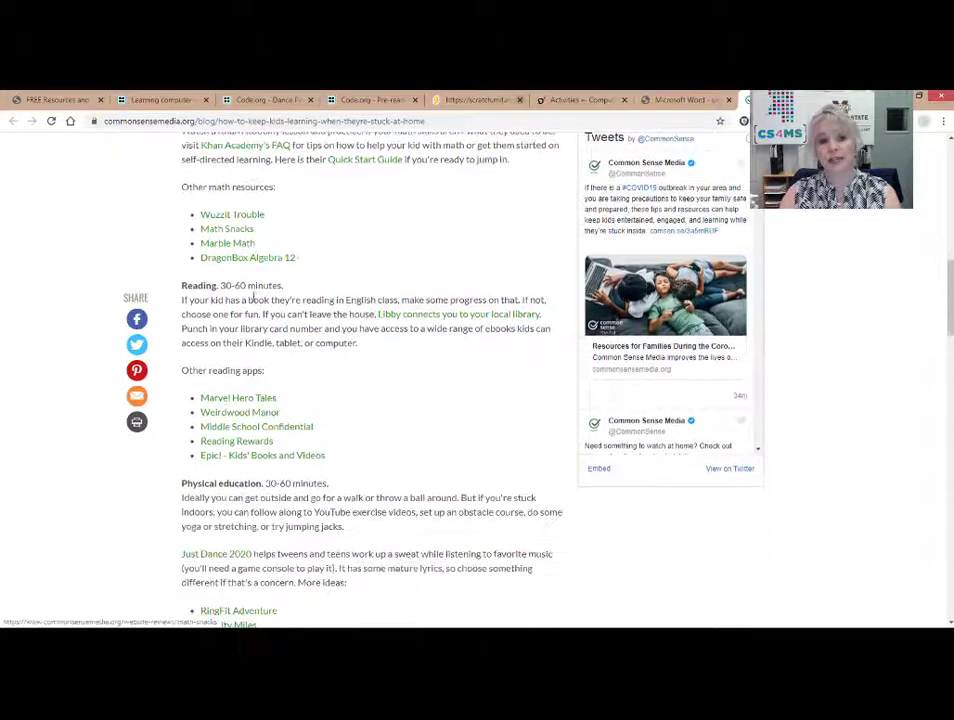
scroll(253, 300, "down", 5)
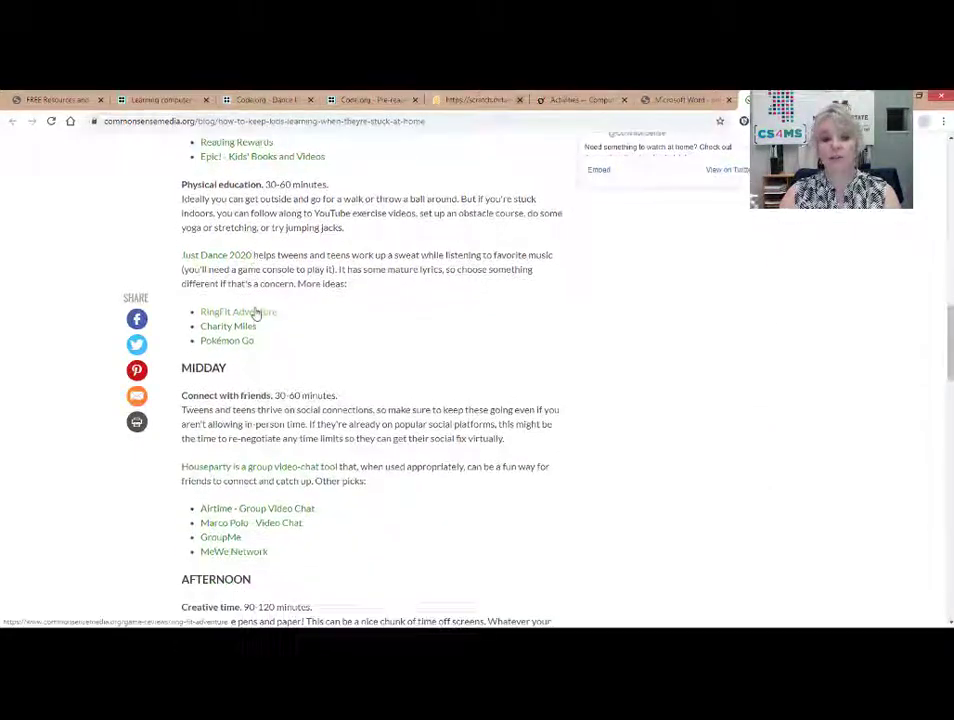
scroll(256, 314, "down", 1)
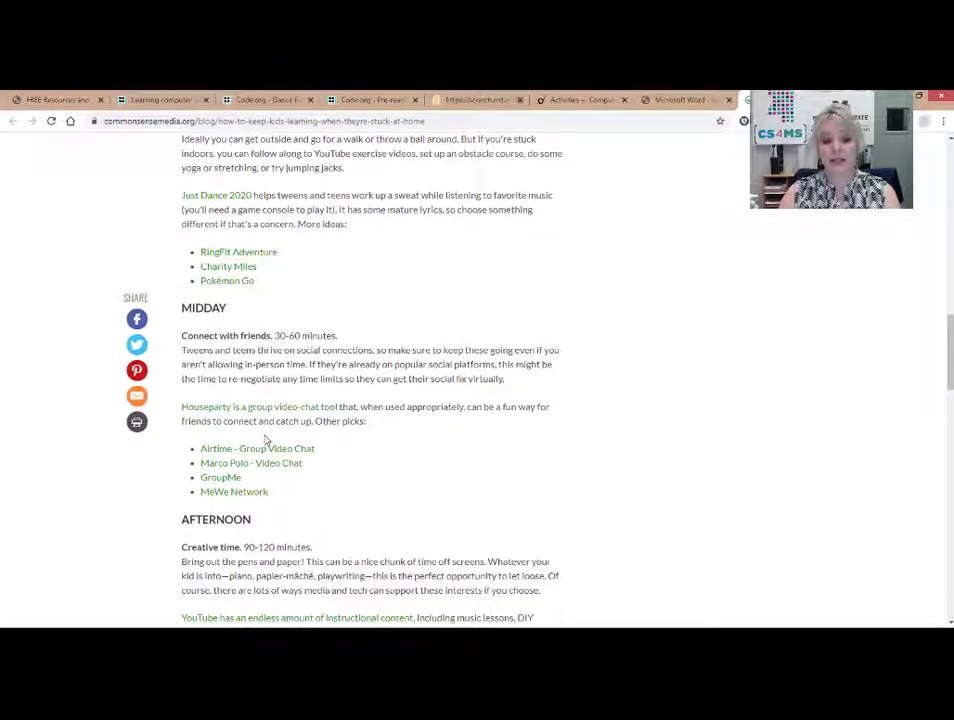
scroll(265, 438, "up", 2)
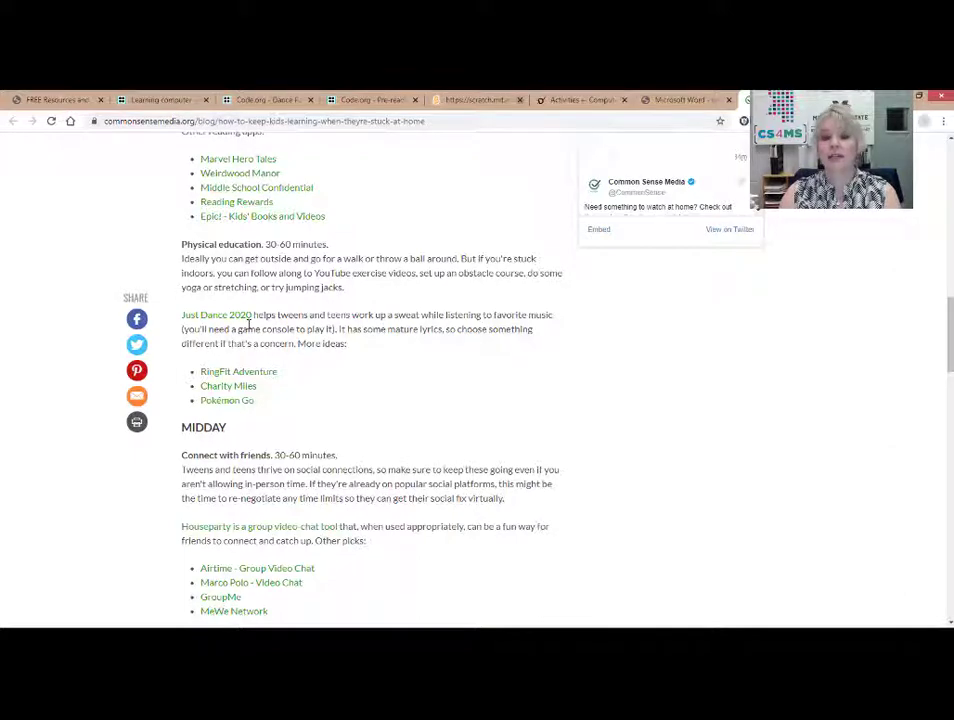
scroll(285, 325, "down", 1)
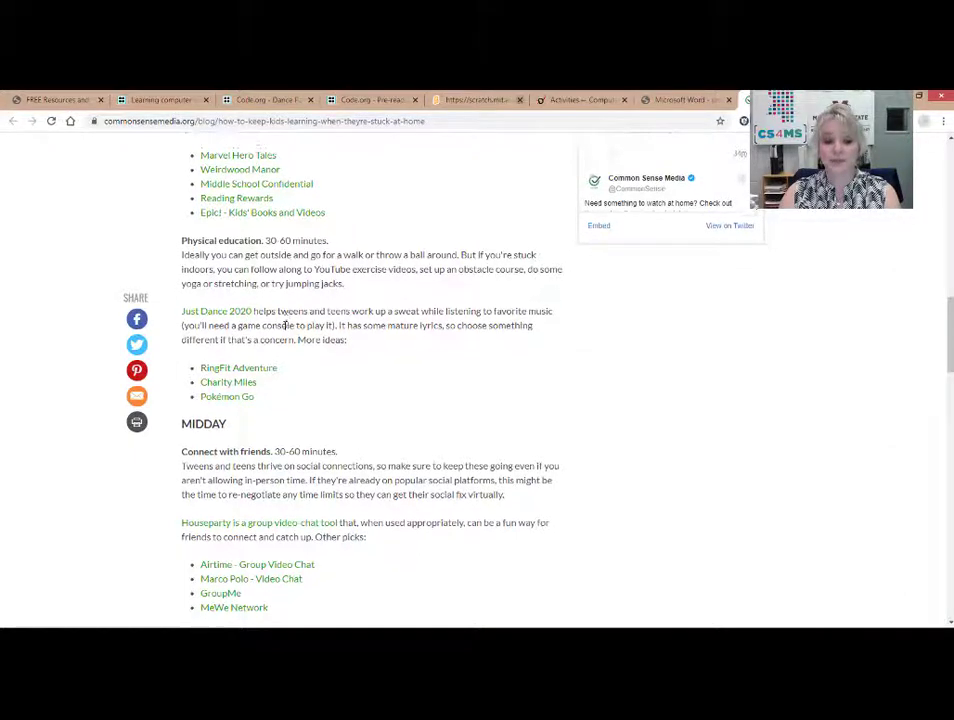
scroll(284, 330, "down", 2)
scroll(284, 332, "down", 2)
scroll(286, 333, "up", 1)
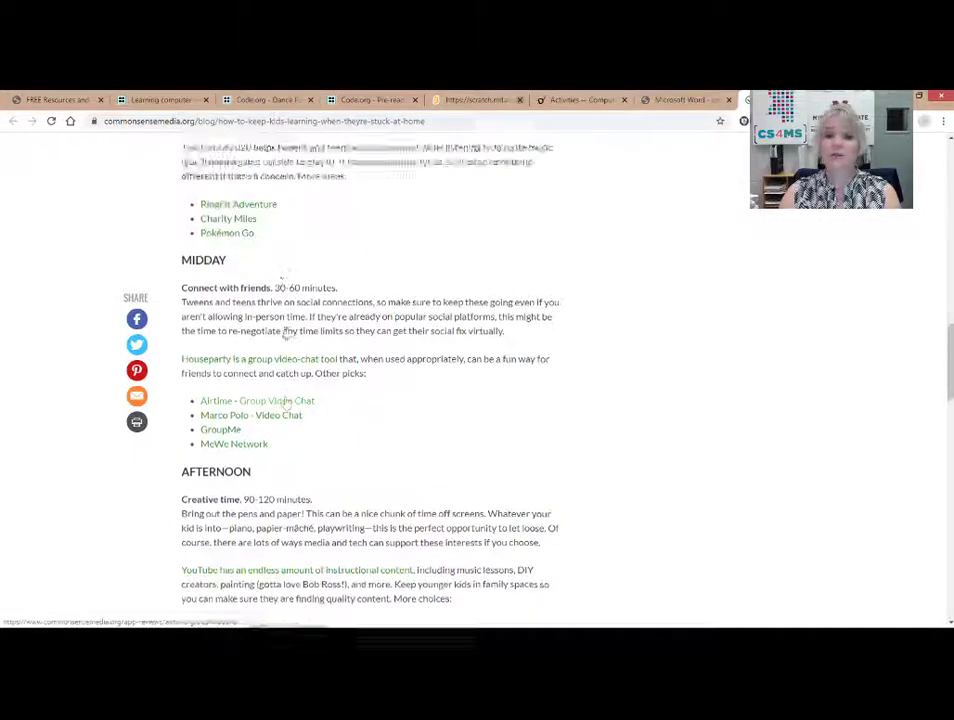
scroll(285, 332, "up", 5)
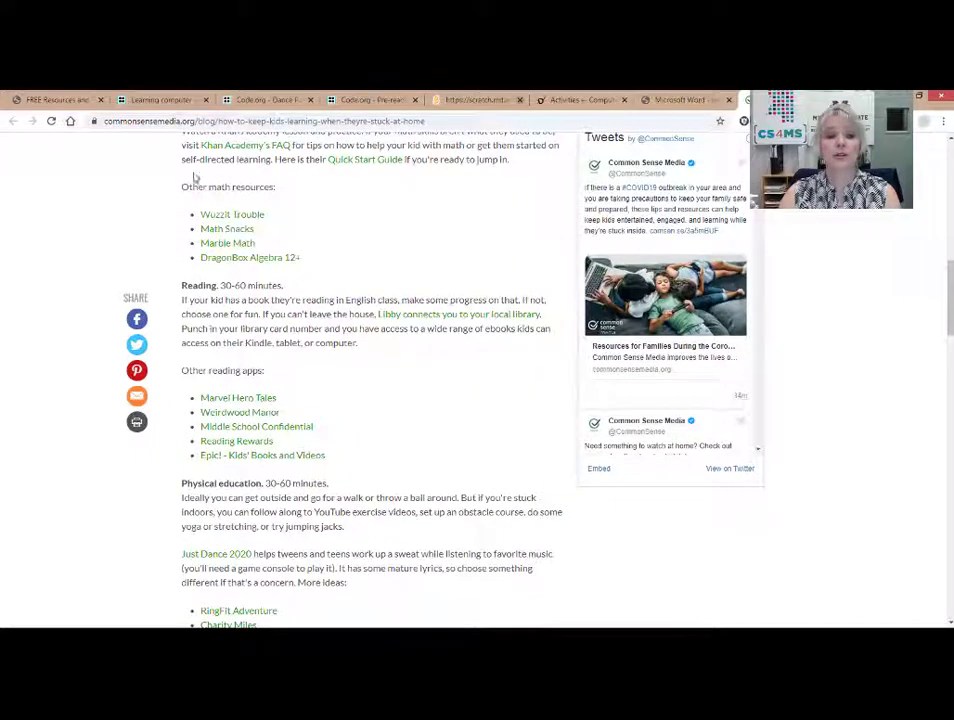
Return to the CS4MS FREE Resources and Tools to Use at Home tab
left_click(68, 99)
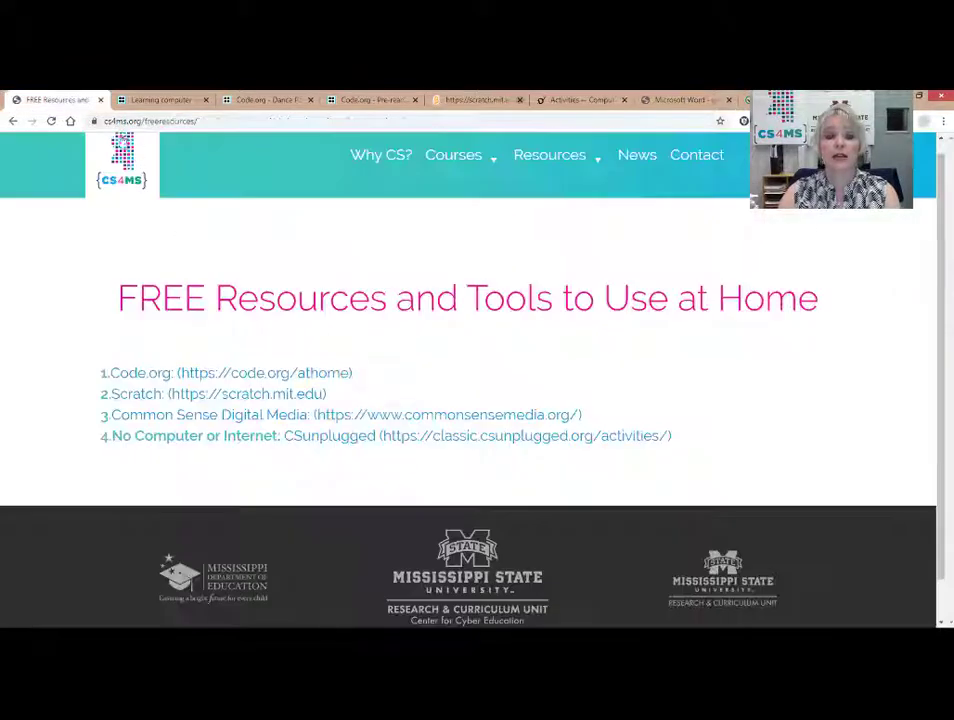